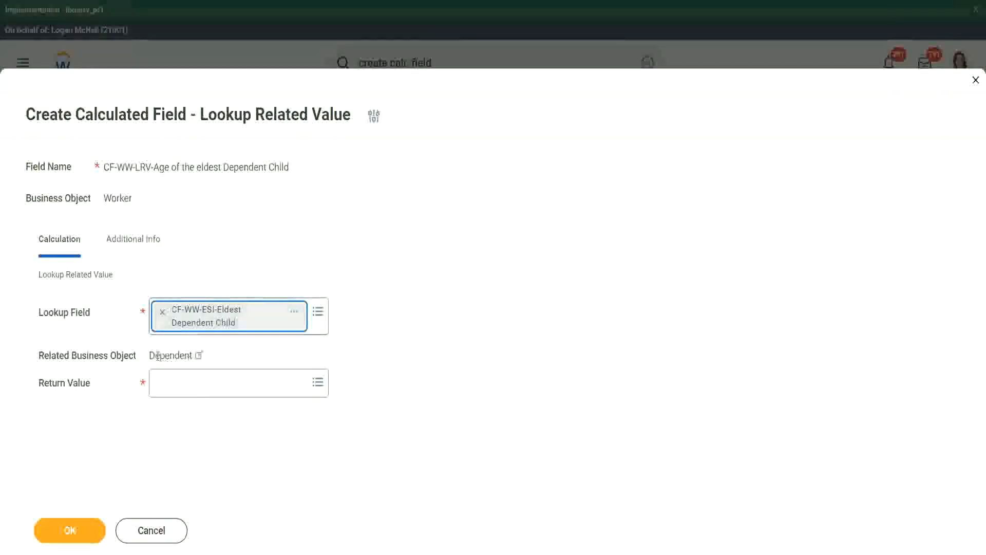
Review the definition of the CF-WW-ESI-Eldest Dependent Child lookup field and its related business object.
left_click_drag(150, 356, 199, 353)
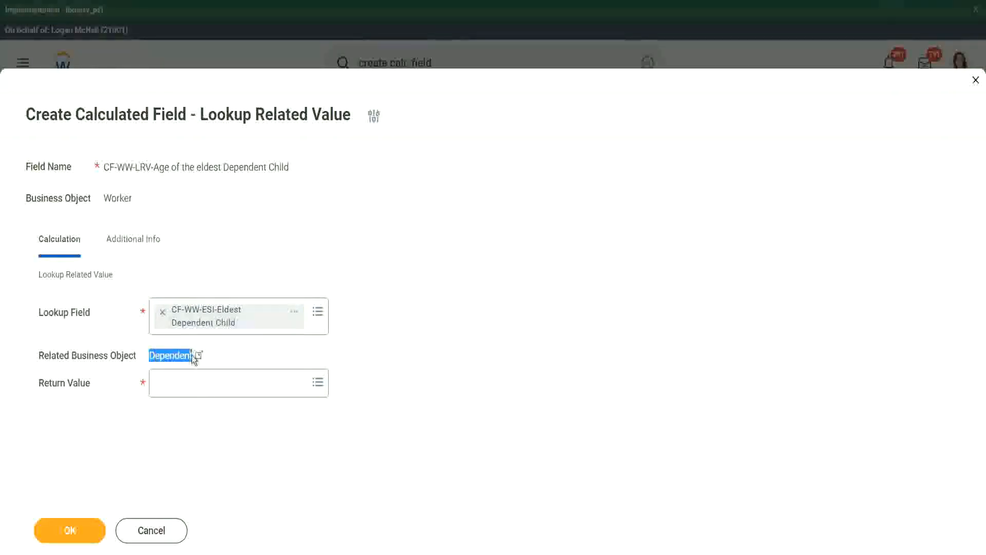
left_click(294, 317)
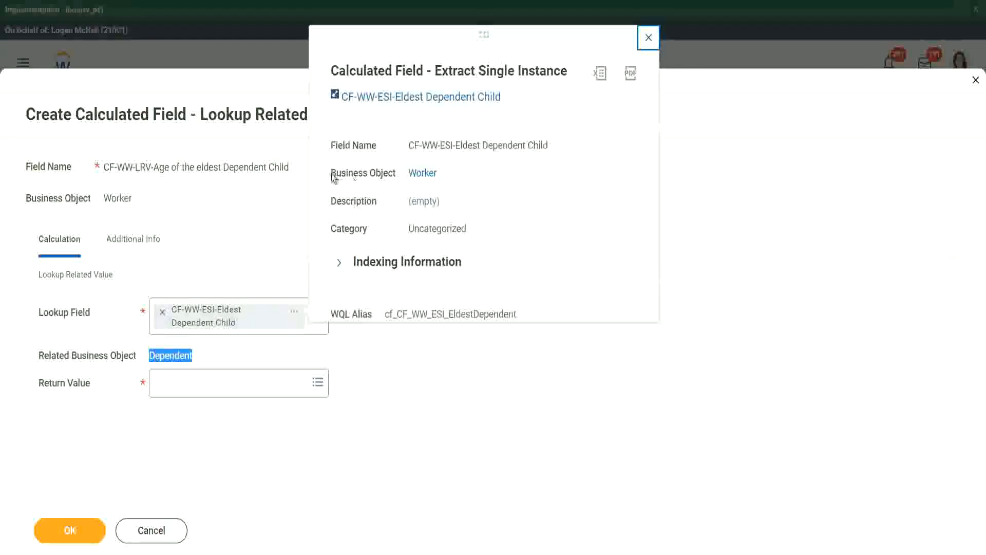
left_click_drag(331, 174, 396, 174)
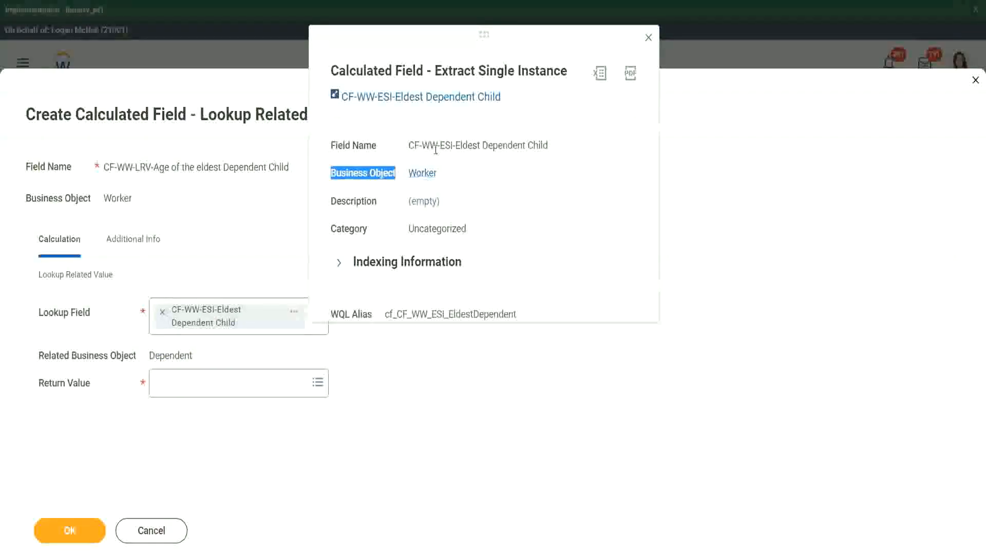
left_click_drag(445, 145, 473, 146)
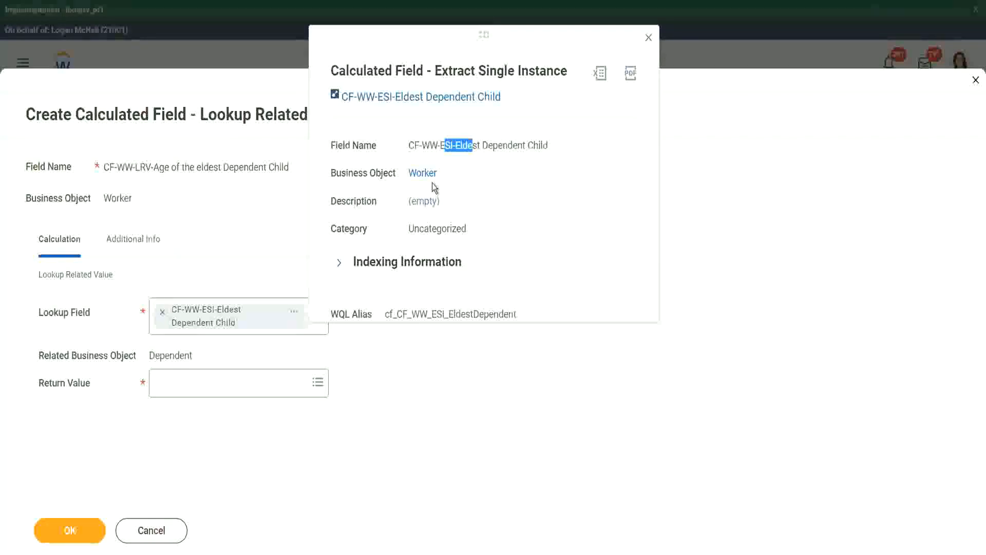
left_click(457, 171)
left_click(648, 37)
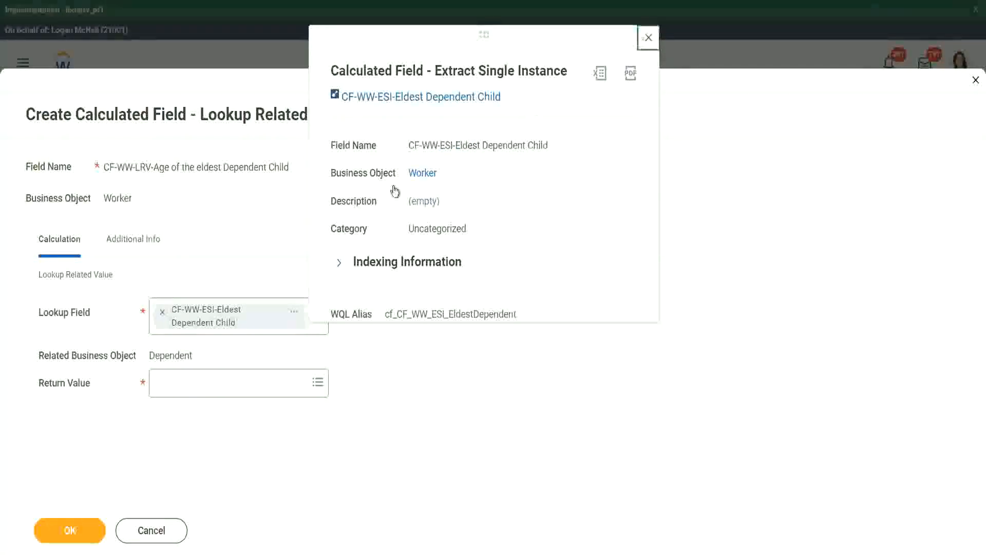
left_click_drag(149, 356, 193, 355)
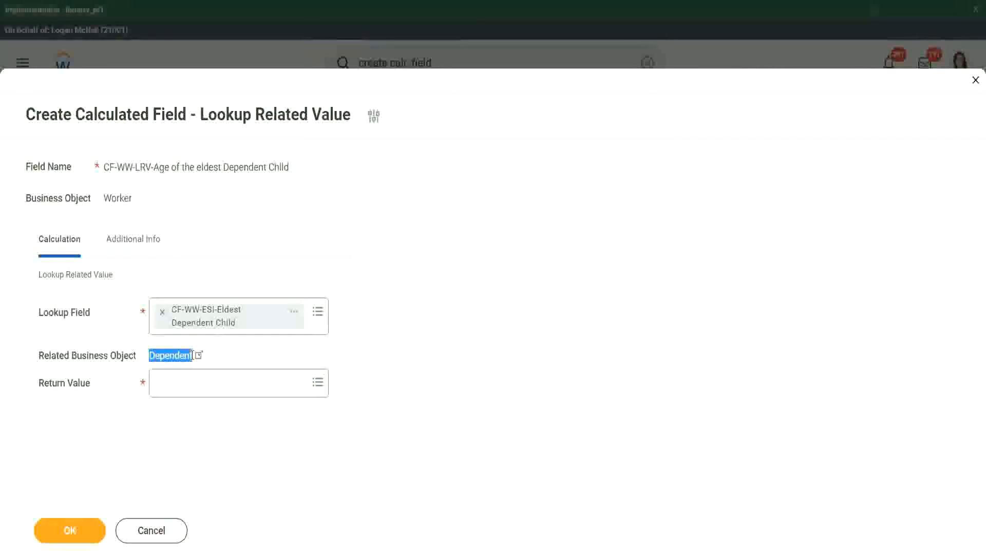
Set the return value to the dependent's Age field, check its description, and save the Lookup Related Value calculated field.
left_click(175, 388)
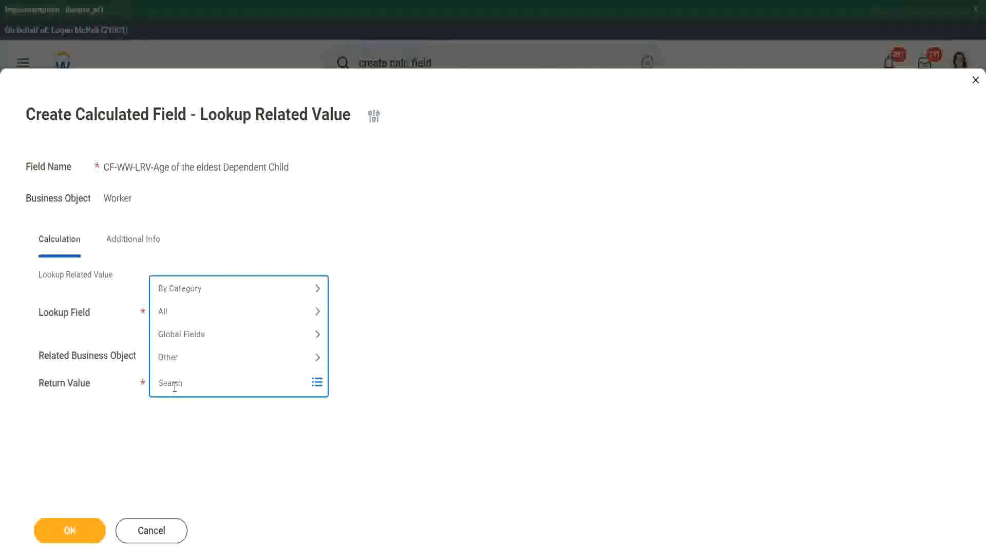
type("age")
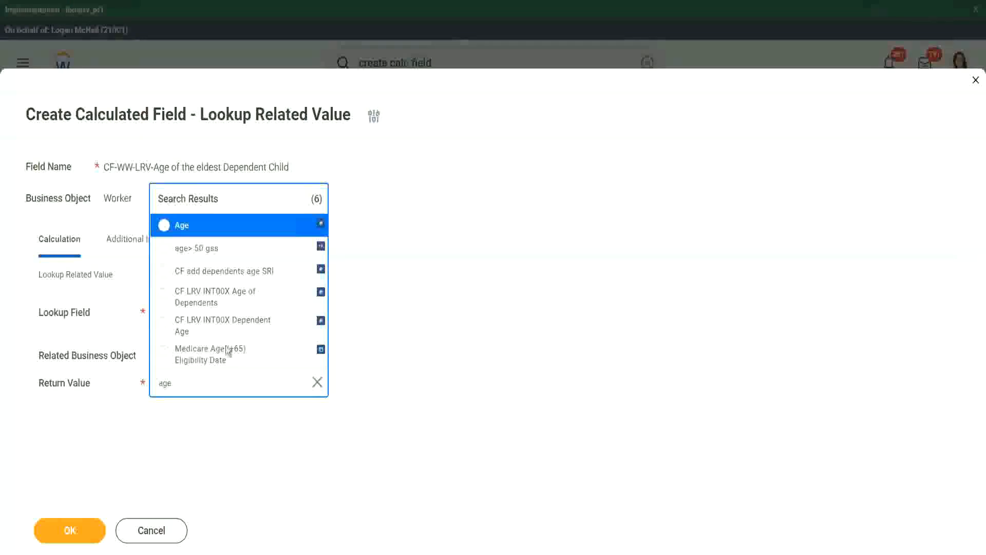
left_click(249, 232)
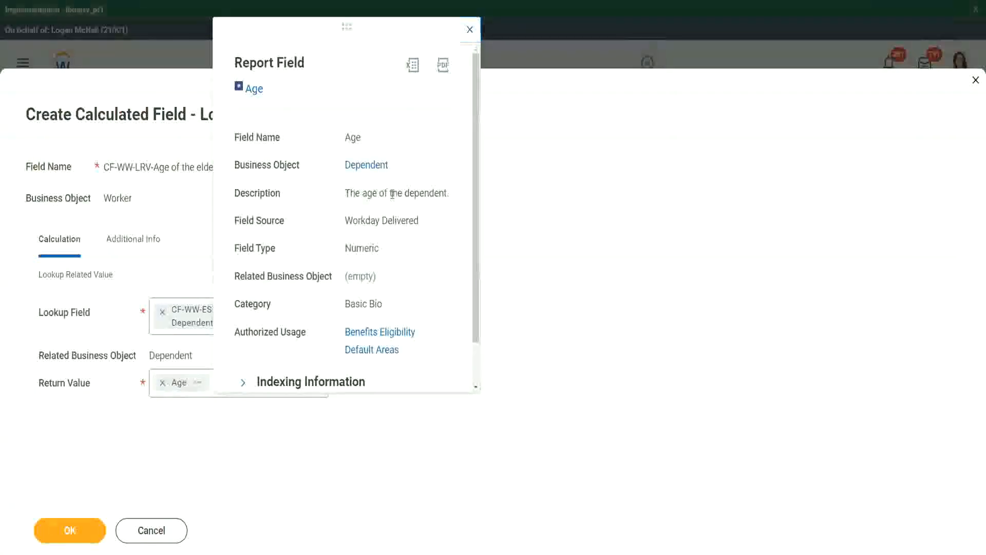
left_click_drag(345, 193, 448, 191)
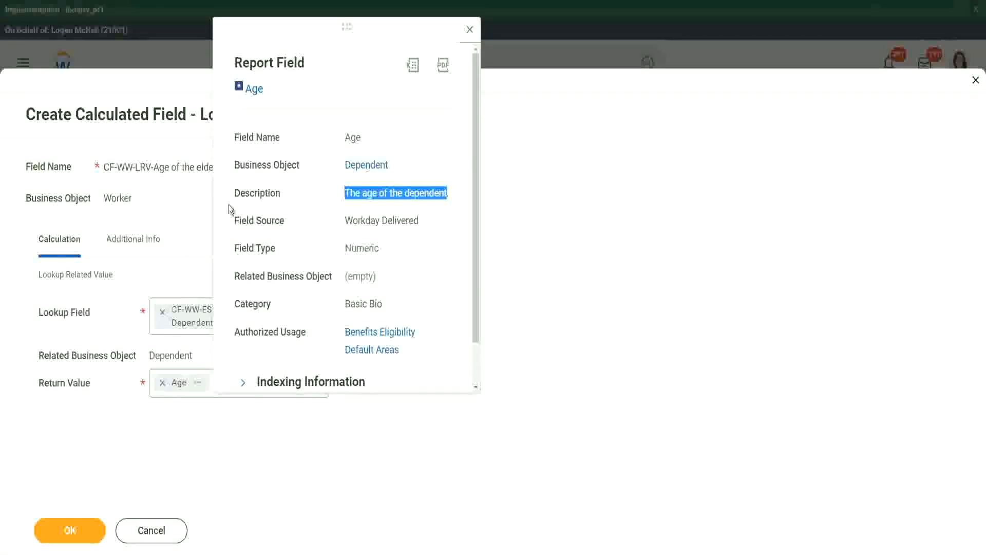
left_click(165, 220)
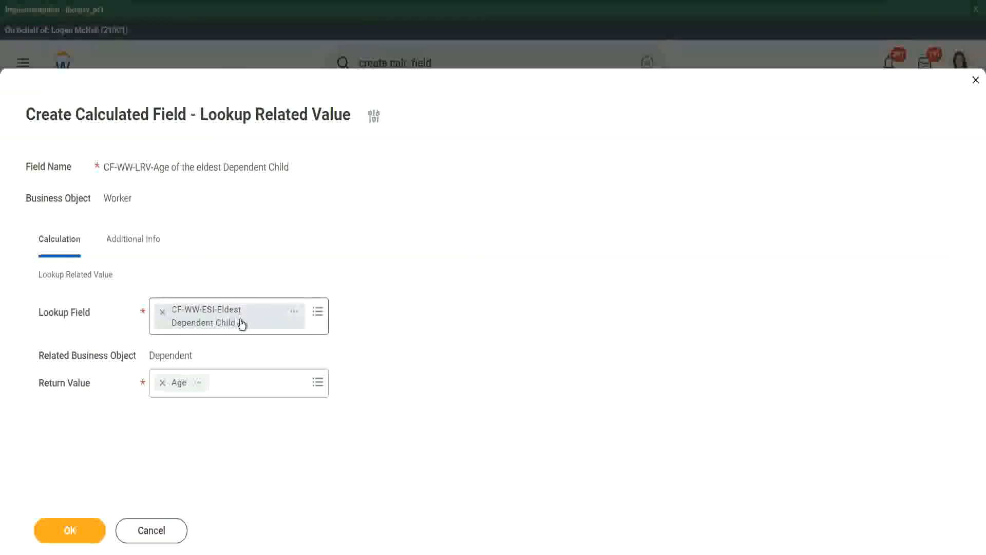
left_click(78, 529)
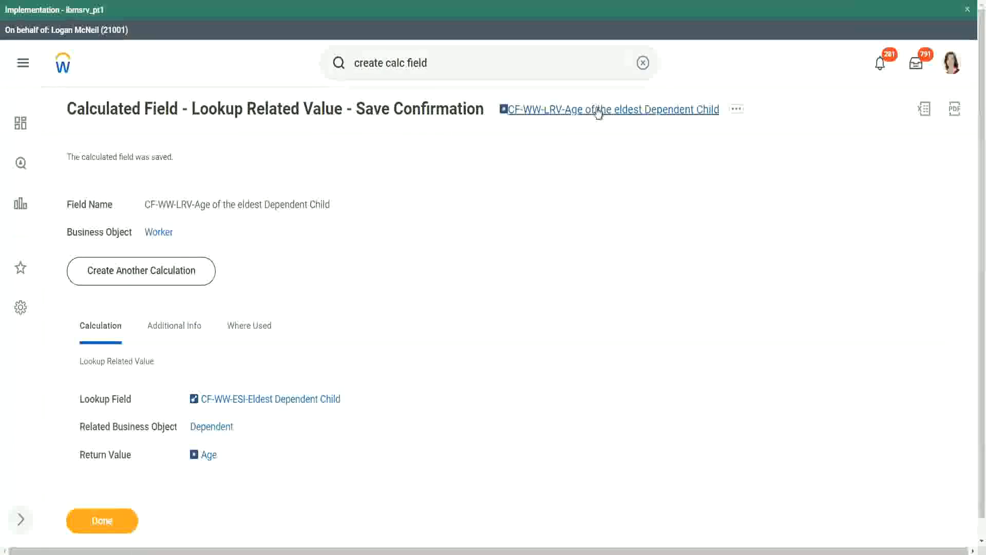
Copy the saved calculated field's name and close the save confirmation.
right_click(596, 109)
left_click(621, 167)
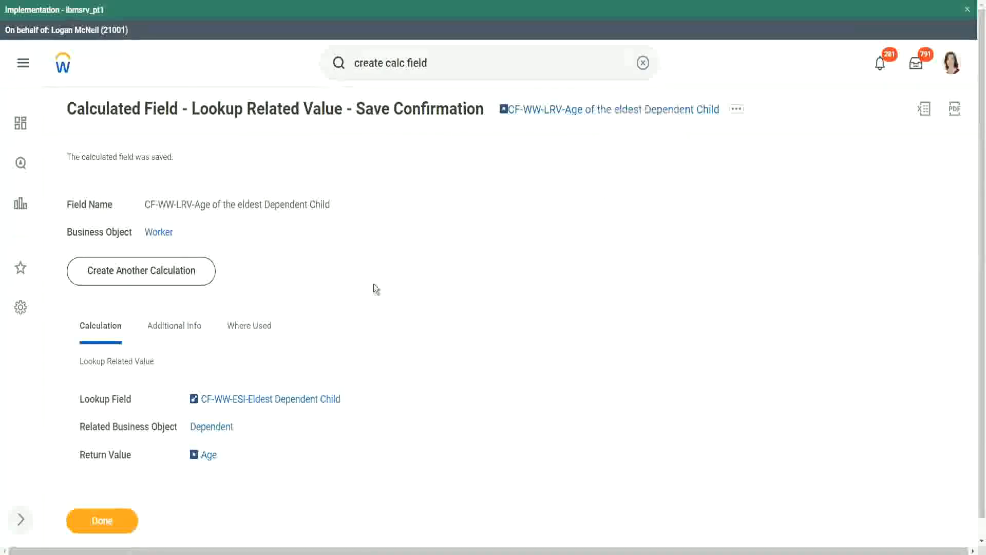
left_click(102, 520)
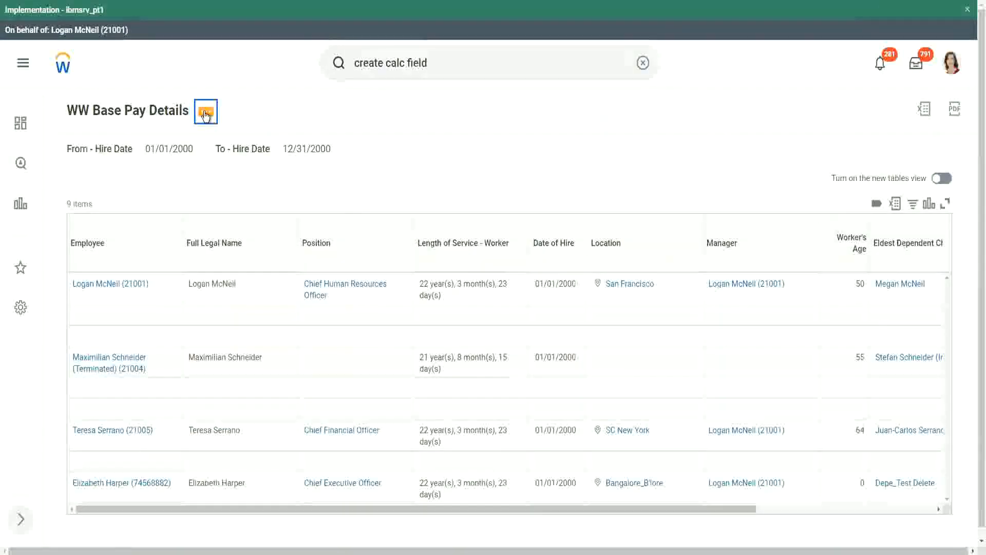
Open the WW Base Pay Details custom report for editing.
left_click(206, 114)
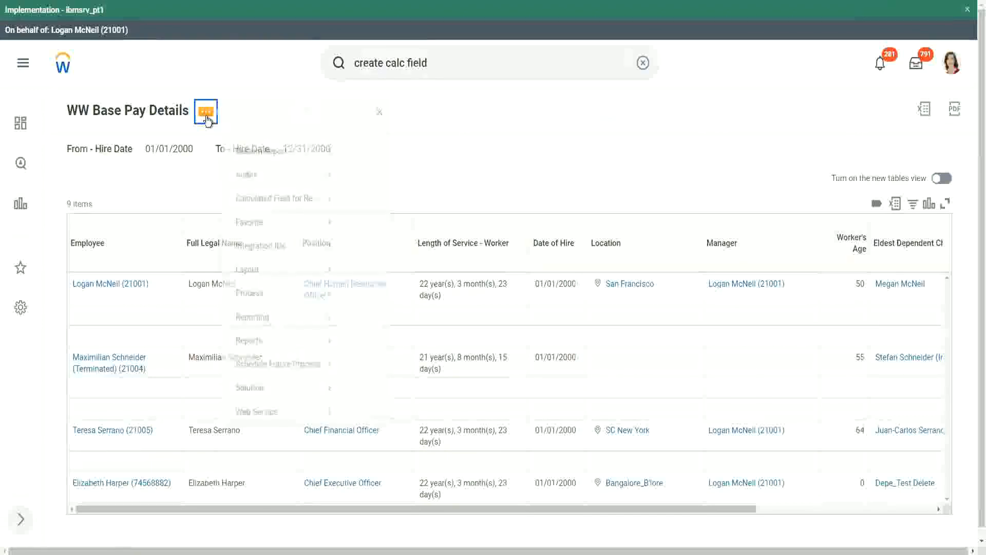
mouse_move(268, 172)
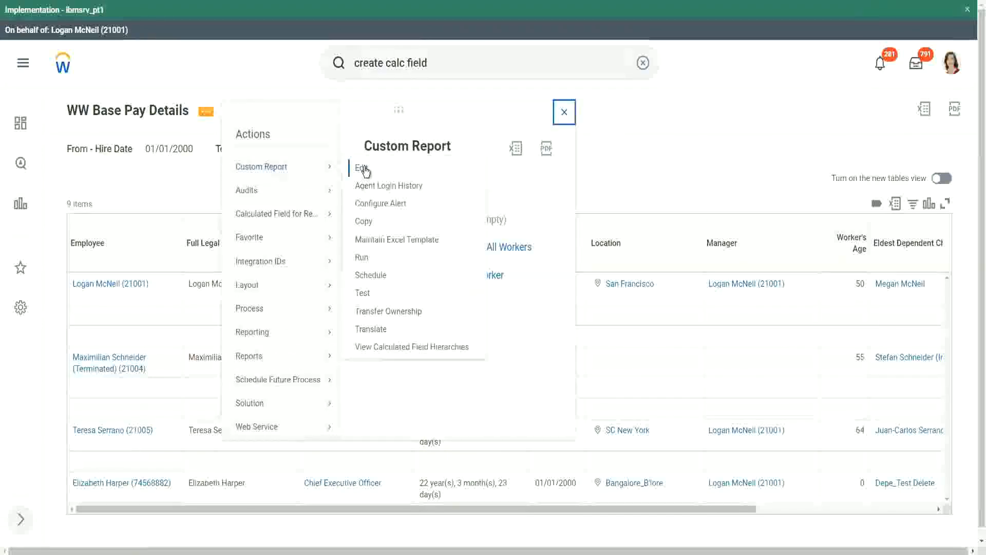
left_click(361, 168)
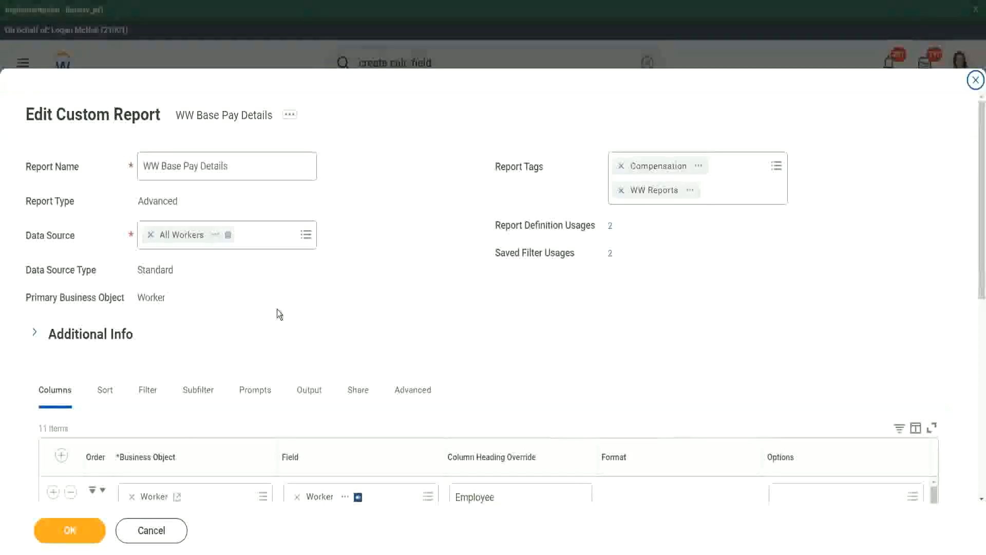
Add a Worker column below Eldest Dependent Child using the field CF-WW-LRV-Age of the eldest Dependent Child.
scroll(276, 309, "down", 8)
scroll(274, 267, "down", 3)
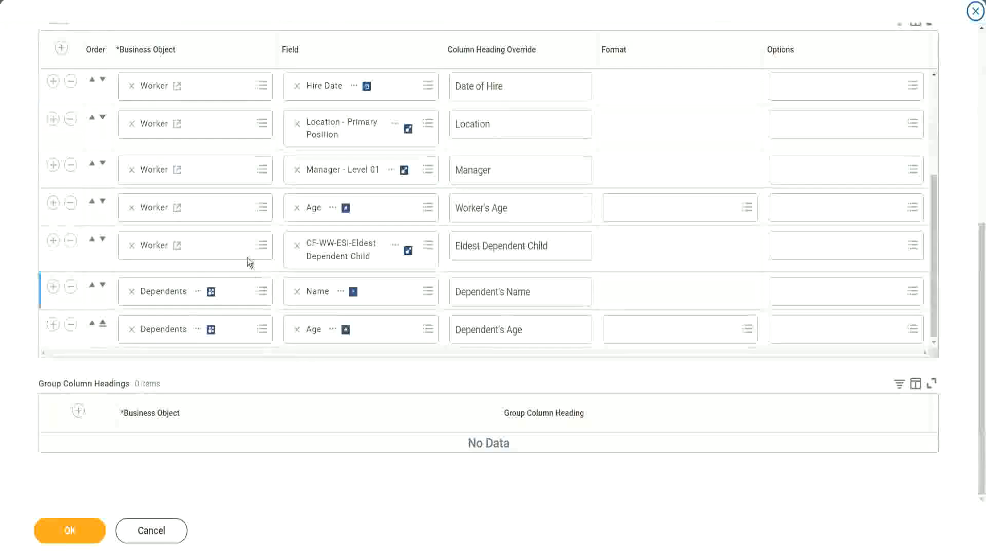
left_click(53, 240)
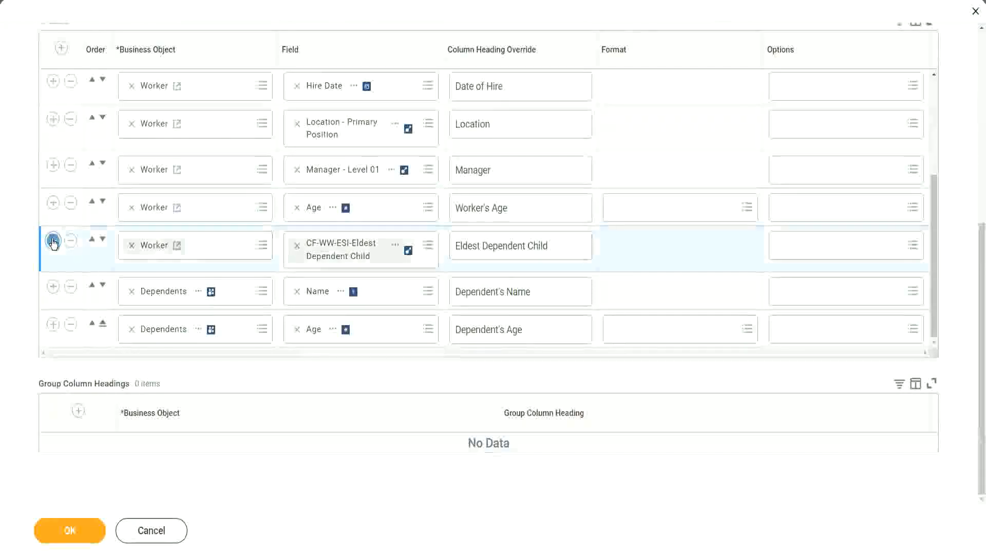
left_click(337, 284)
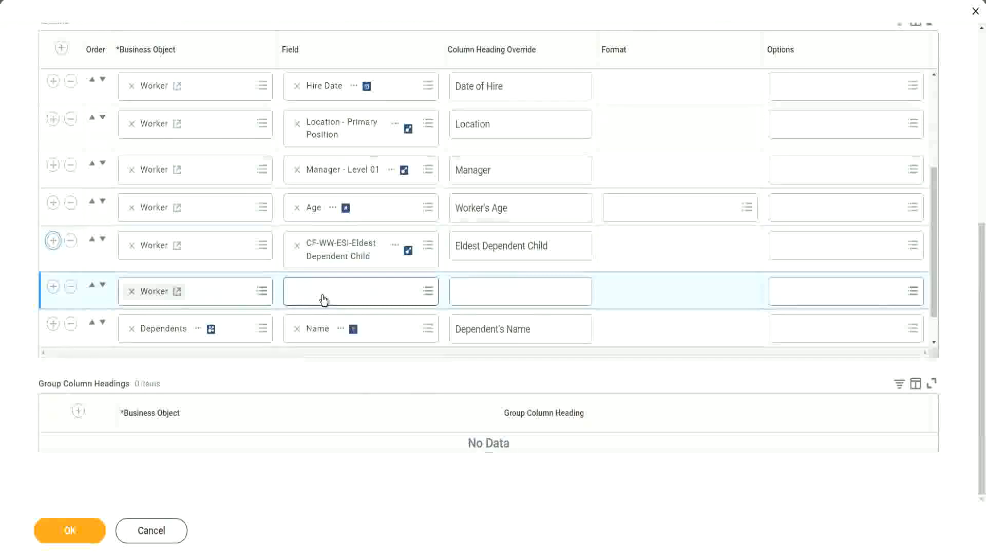
left_click(324, 300)
key("ctrl+v")
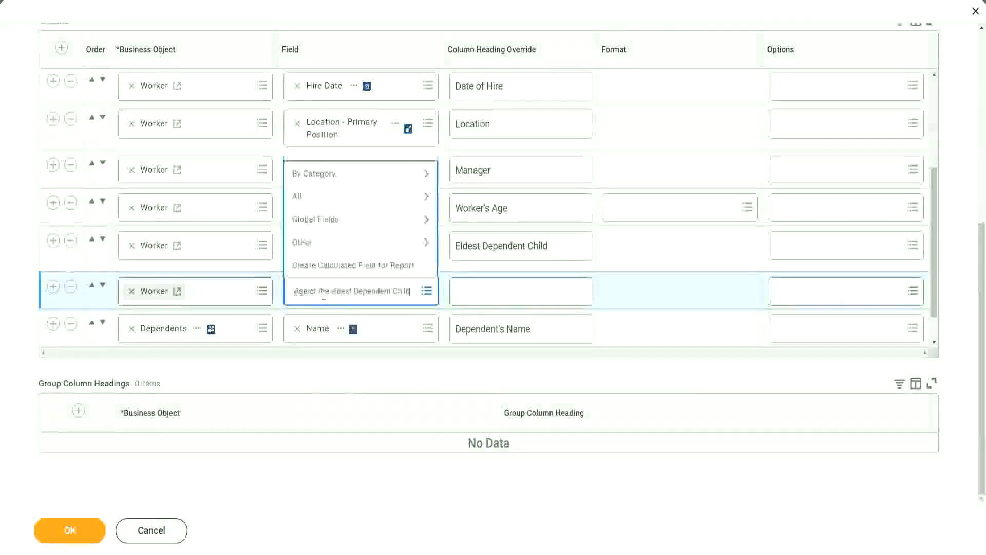
key("Return")
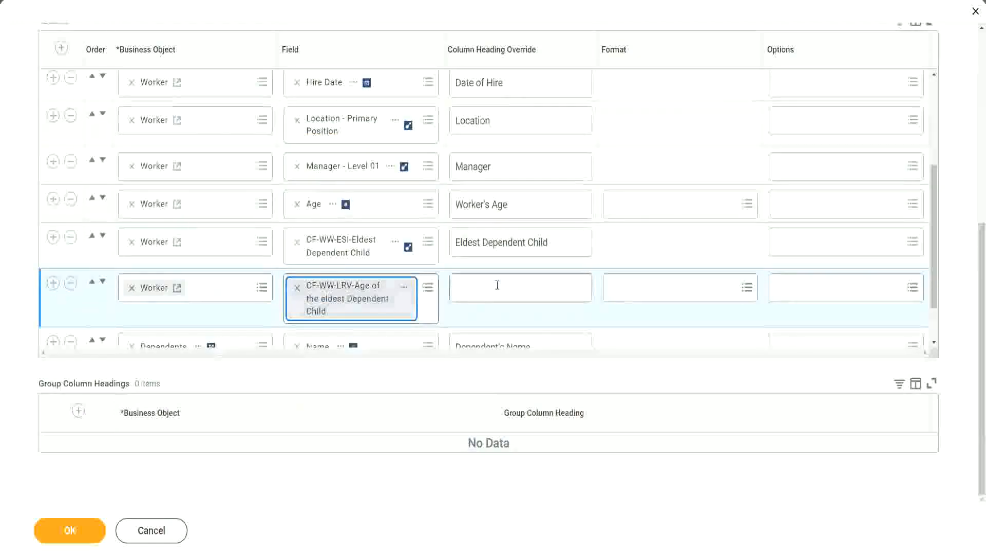
Override the new column's heading with "Age of the Eldest Dependent Child" and save the report.
left_click(497, 285)
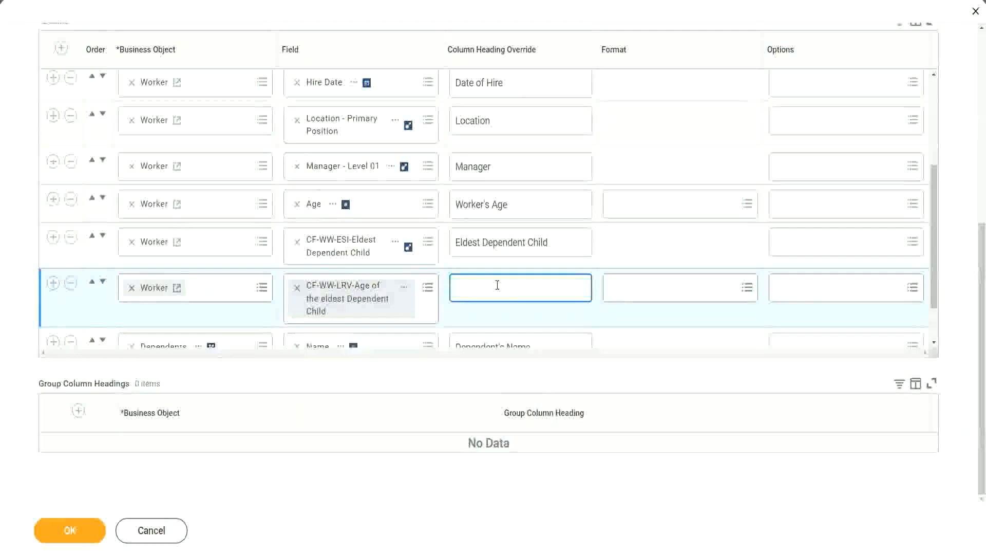
type("Age of the E")
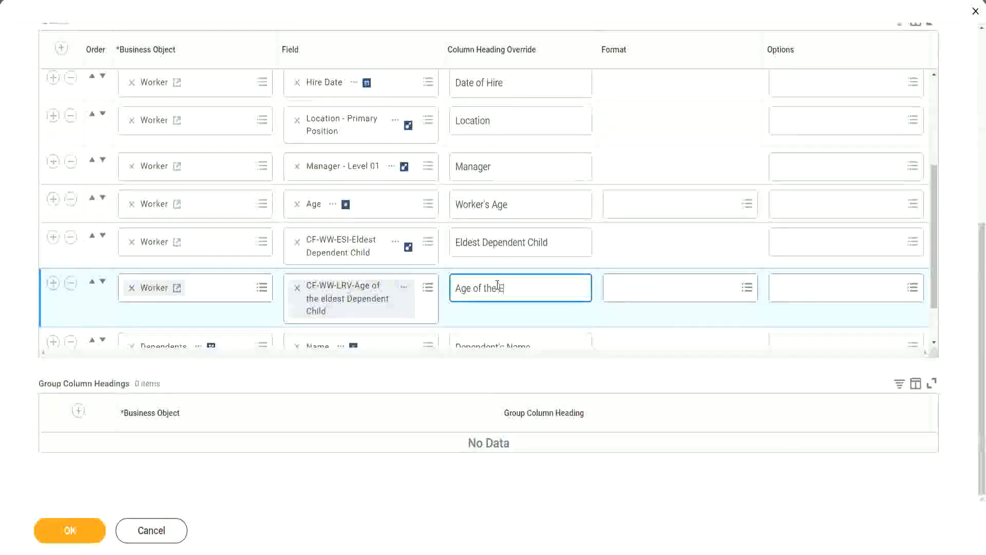
type("ldest De")
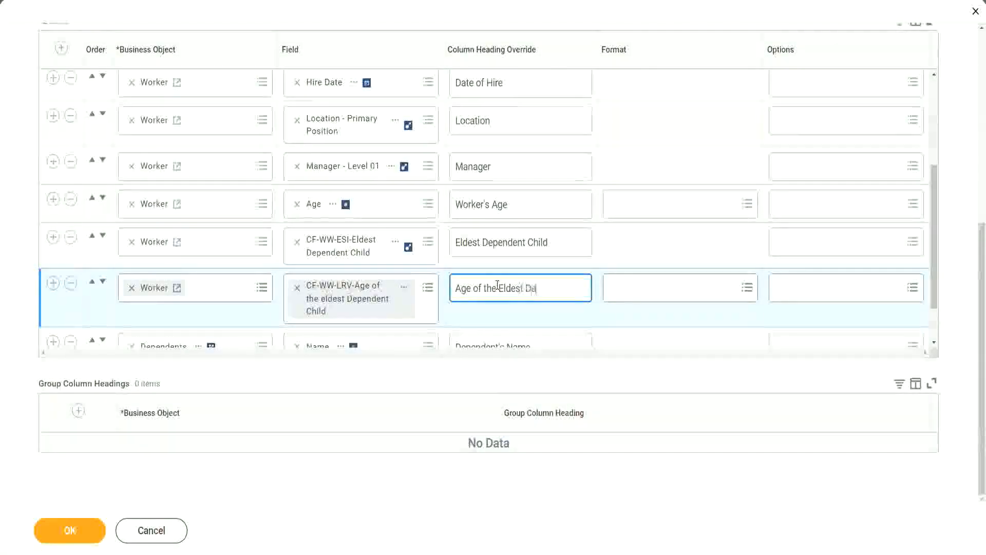
type("pendent Child")
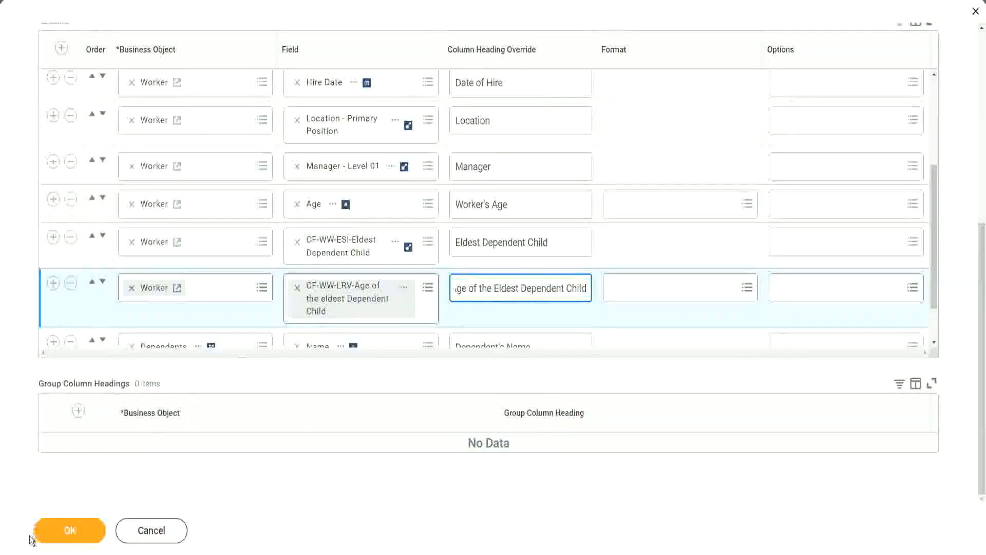
left_click(59, 538)
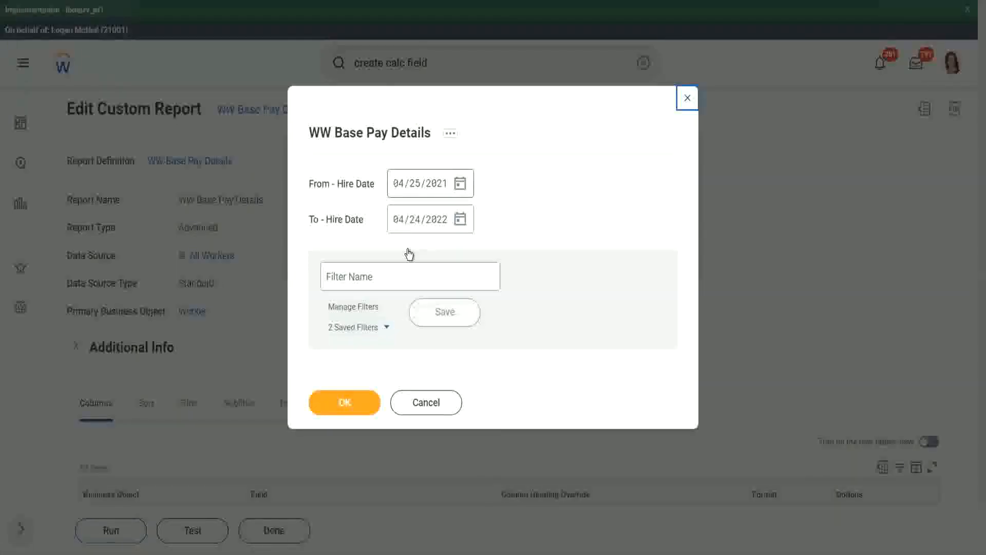
Set the report's hire date prompts from 01/01/2000 to 12/31/2000.
type("01/01/20")
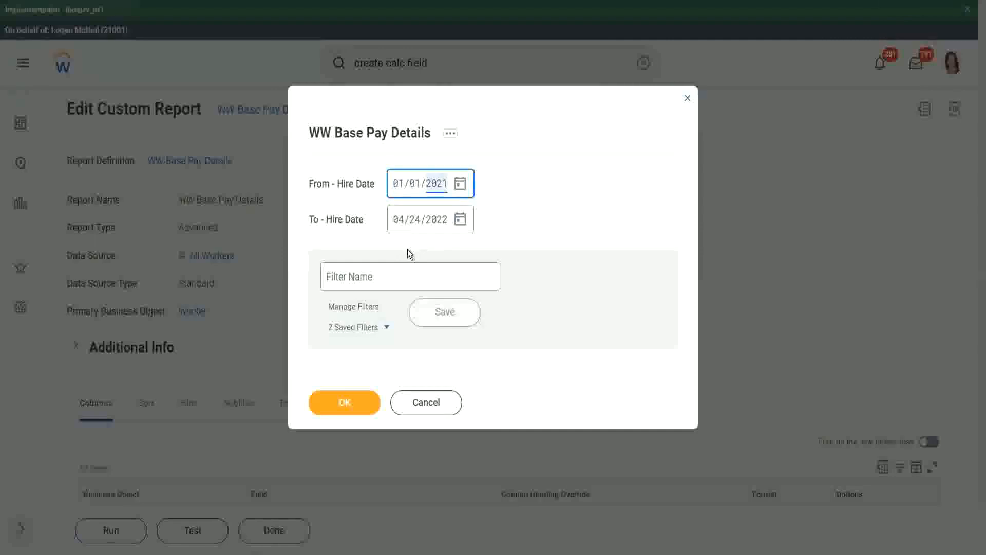
type("00")
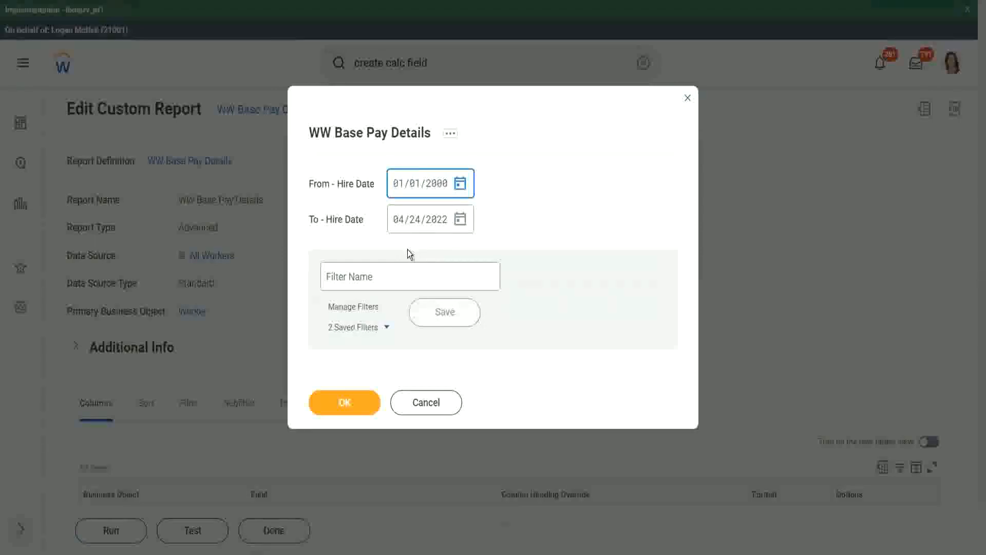
key("Tab")
type("12/31/")
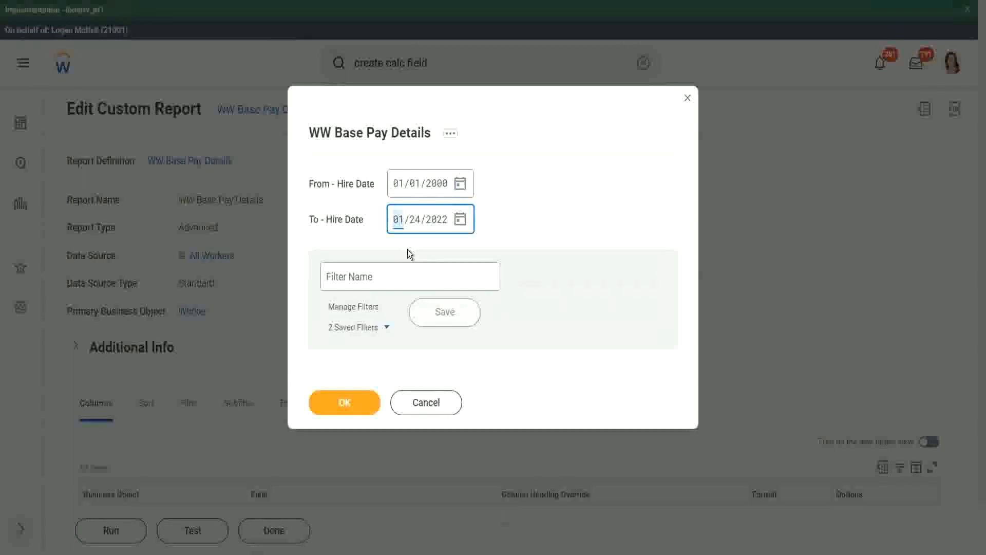
type("2000")
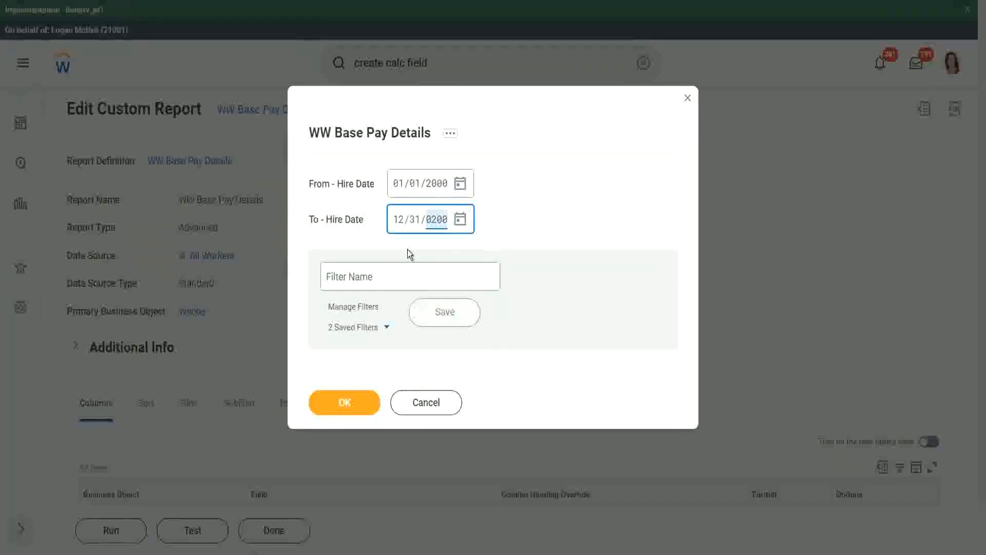
Save the prompt values as a filter named 2000, and run the report to view the dependent age columns.
left_click(379, 275)
type("2000")
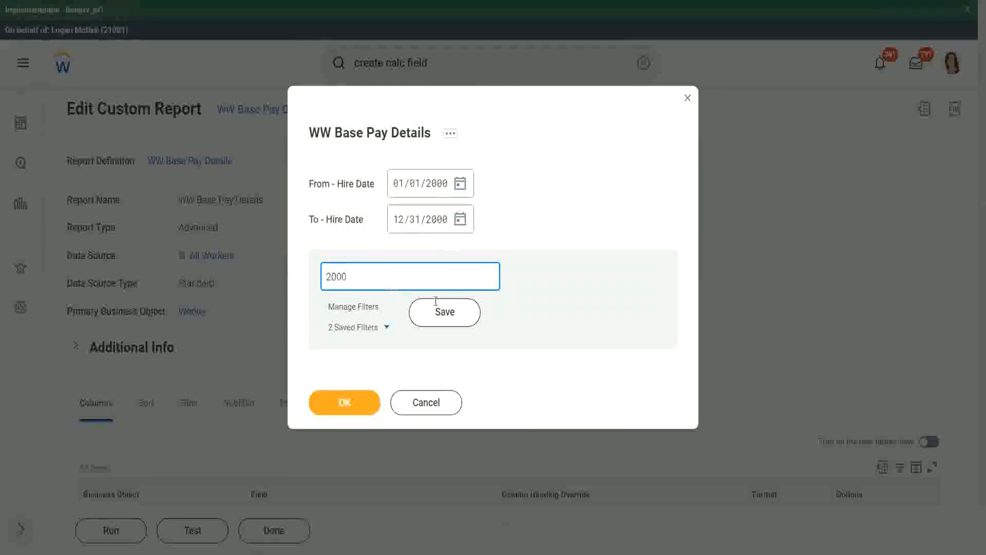
left_click(437, 308)
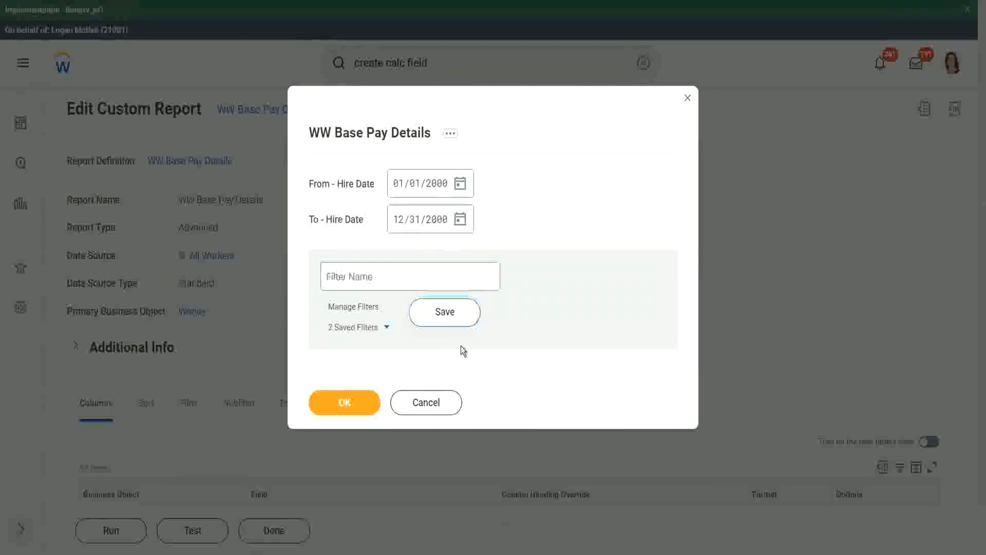
left_click(340, 405)
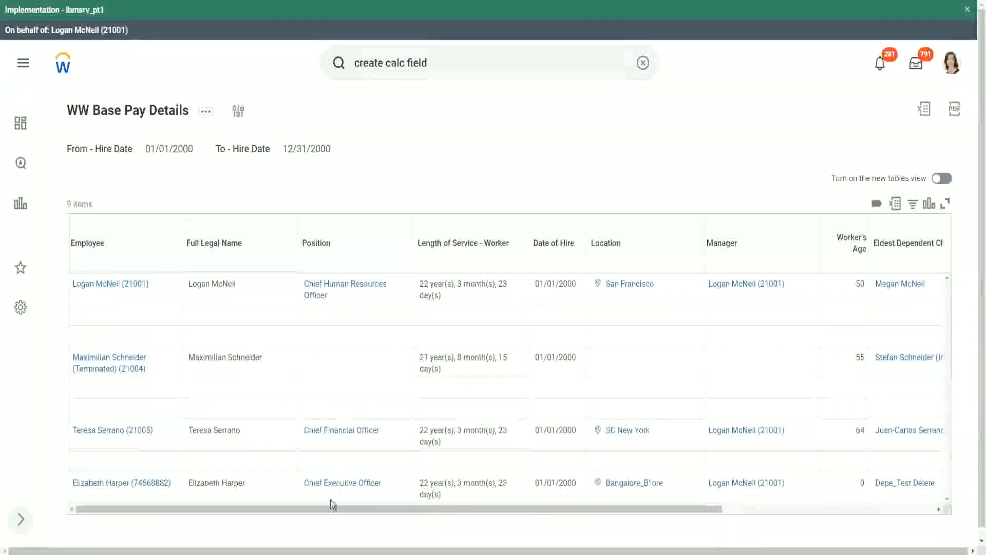
left_click_drag(325, 509, 570, 531)
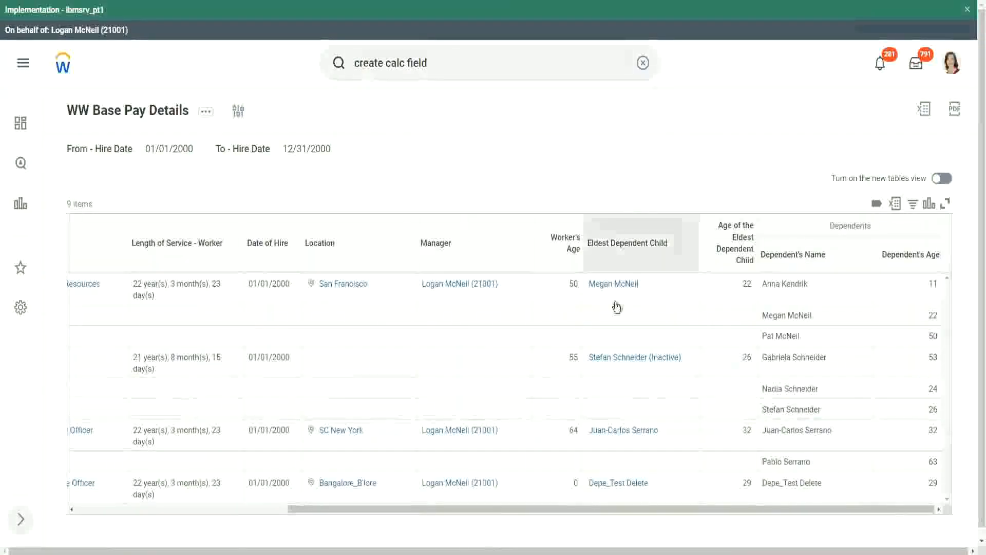
Compare each worker's age of the eldest dependent child with the ages listed for that worker's dependents in the report.
double_click(746, 284)
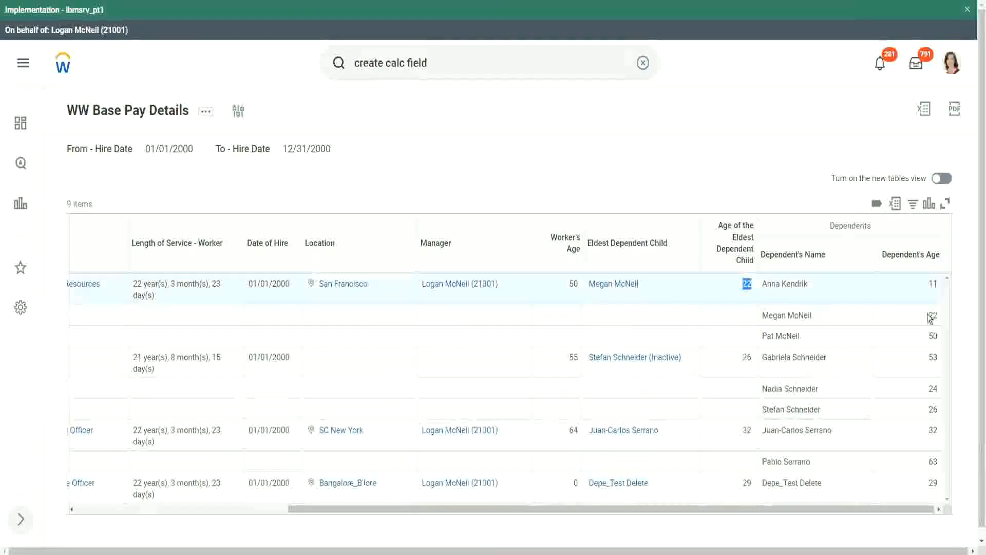
double_click(931, 315)
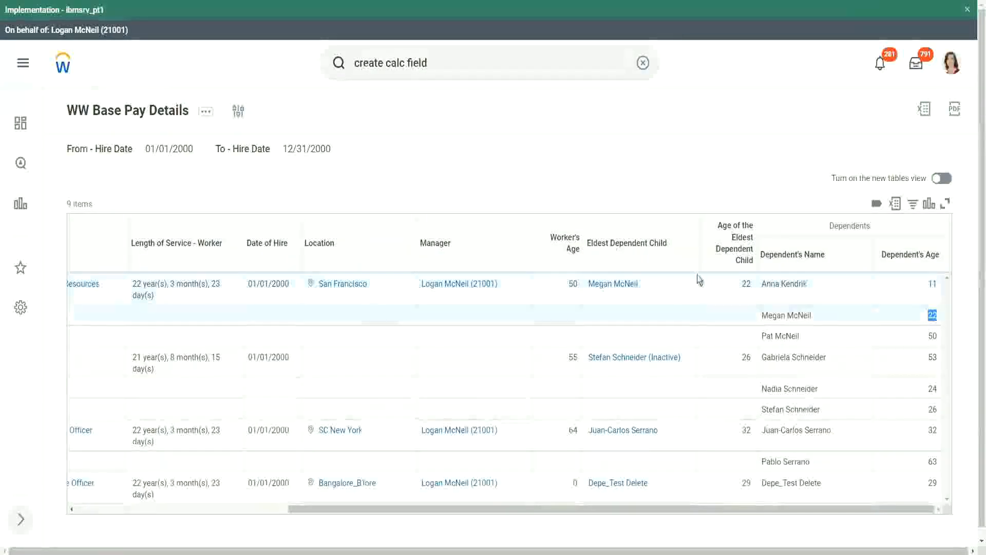
double_click(746, 283)
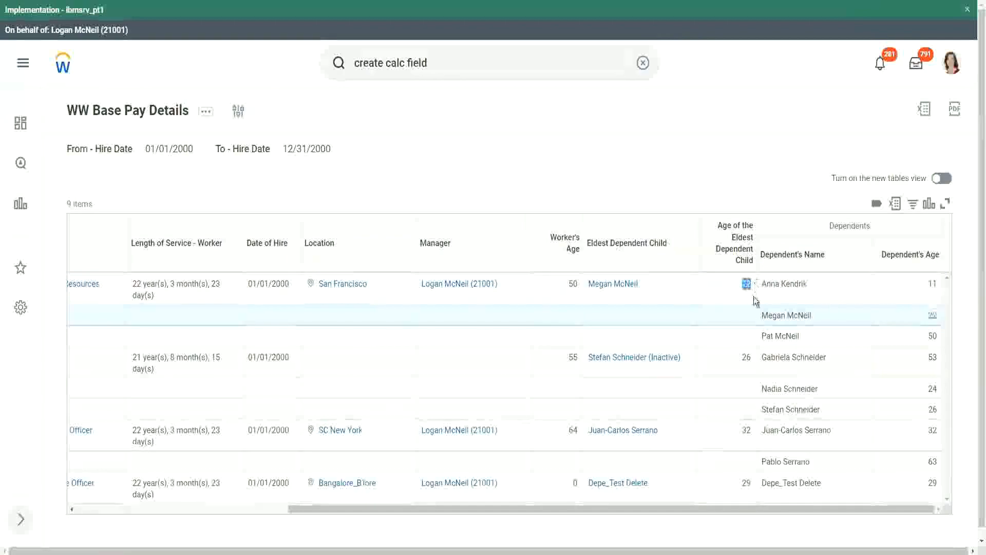
double_click(746, 357)
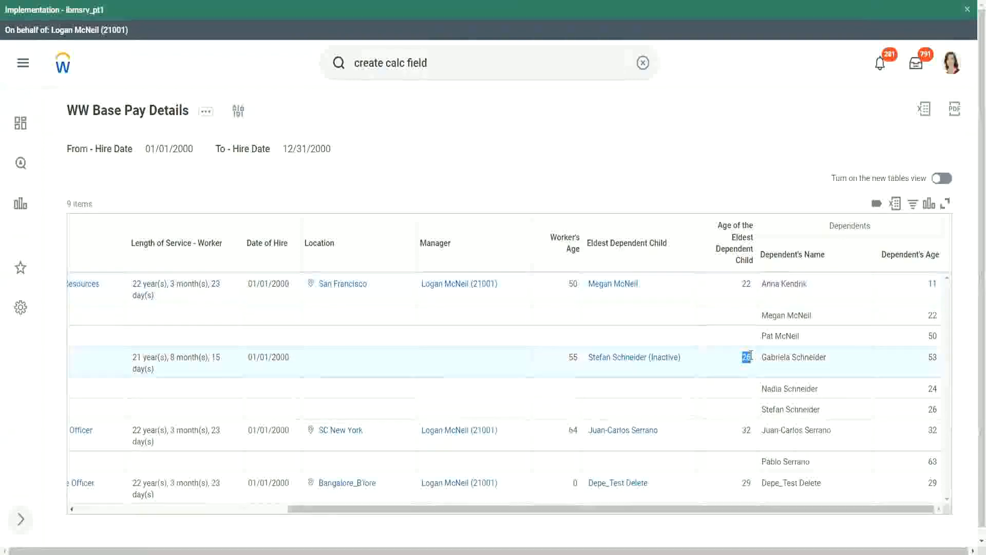
double_click(746, 430)
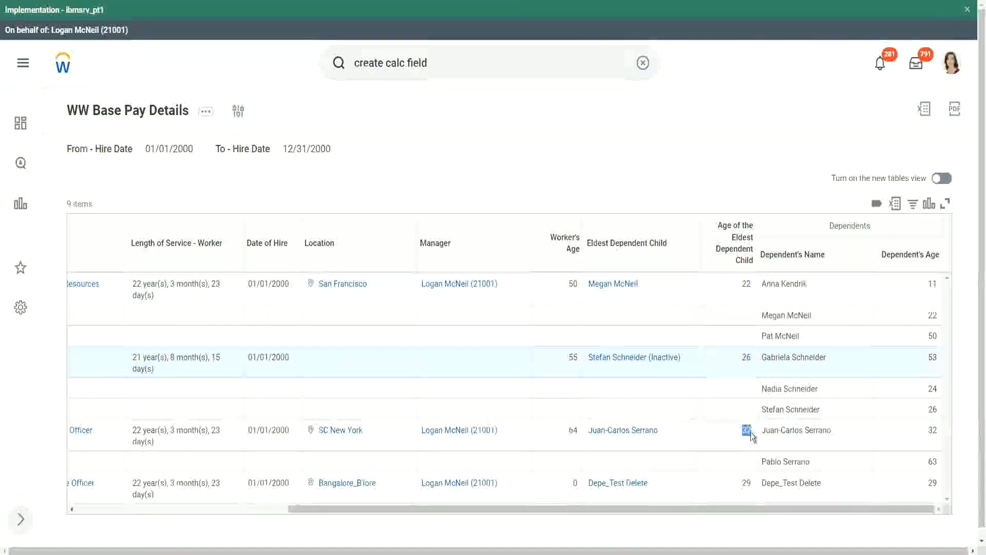
double_click(934, 431)
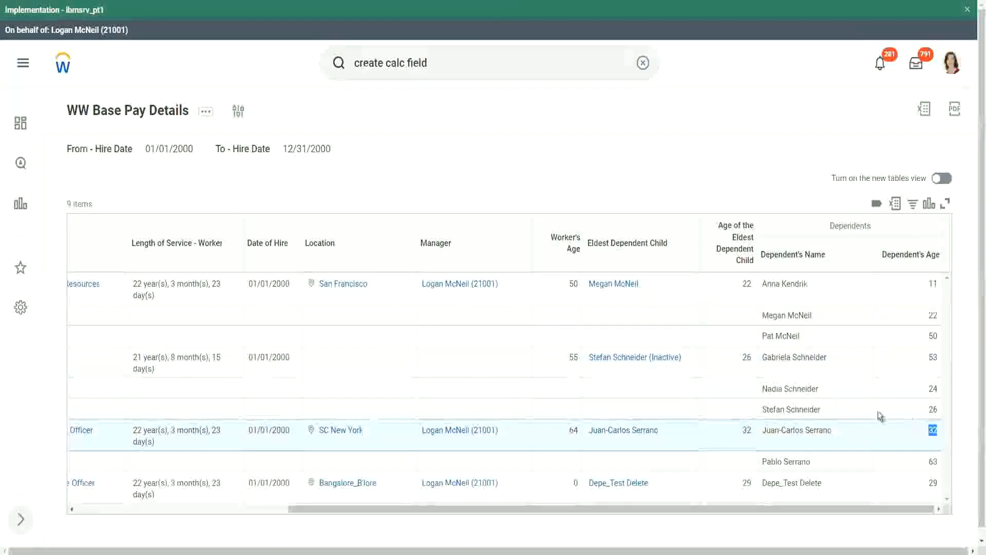
double_click(747, 483)
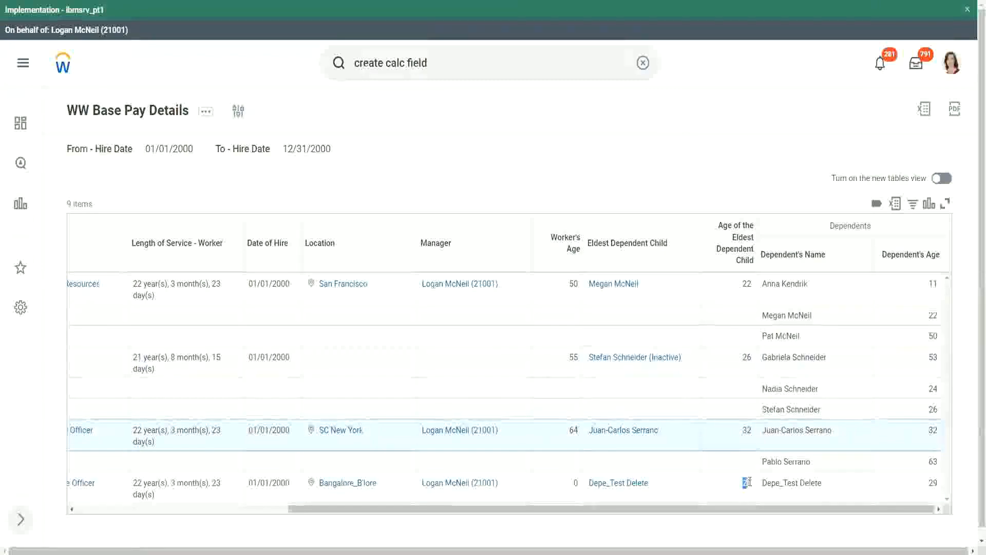
double_click(932, 483)
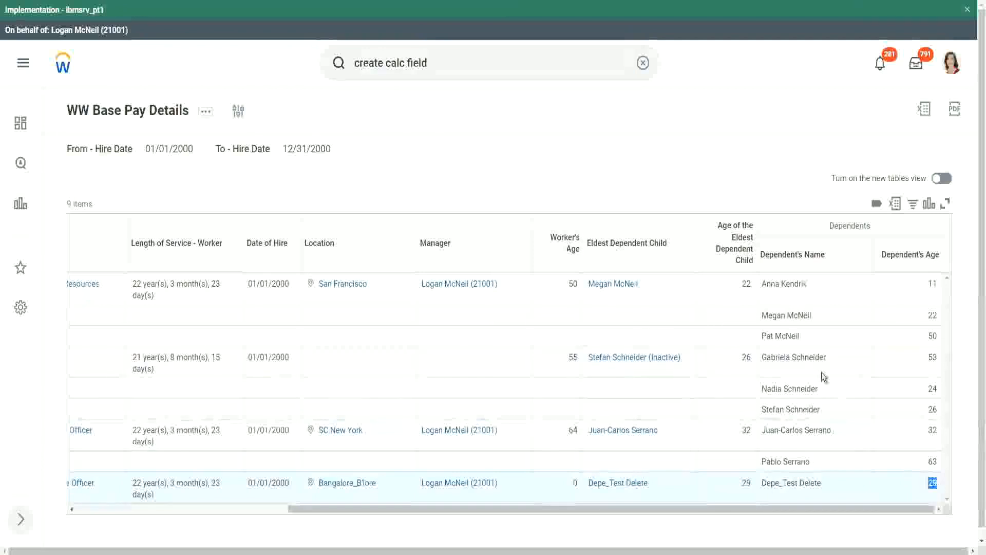
left_click(742, 157)
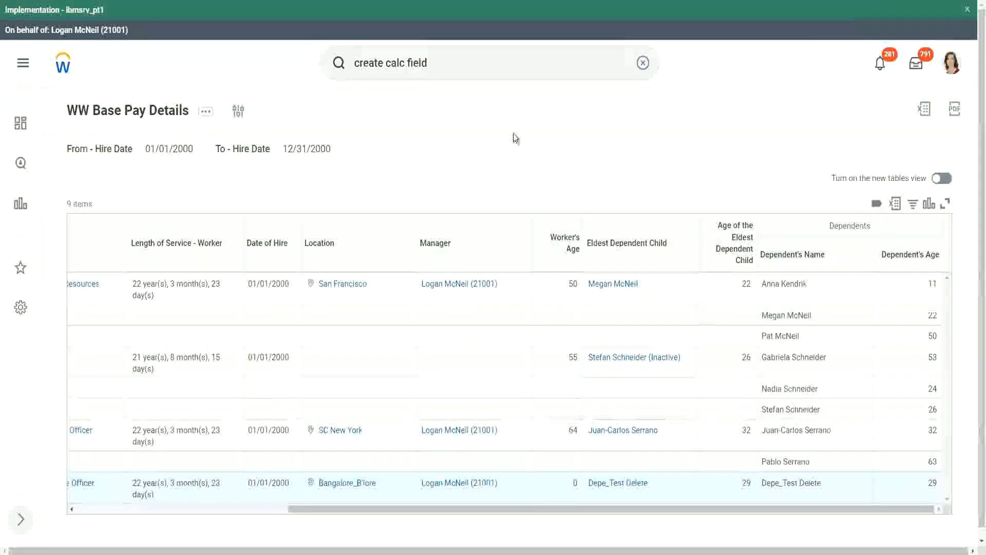
Edit the custom report and add an instance filter condition below Eldest Dependent Child on CF-WW-LRV-Age of the eldest Dependent Child.
left_click(206, 112)
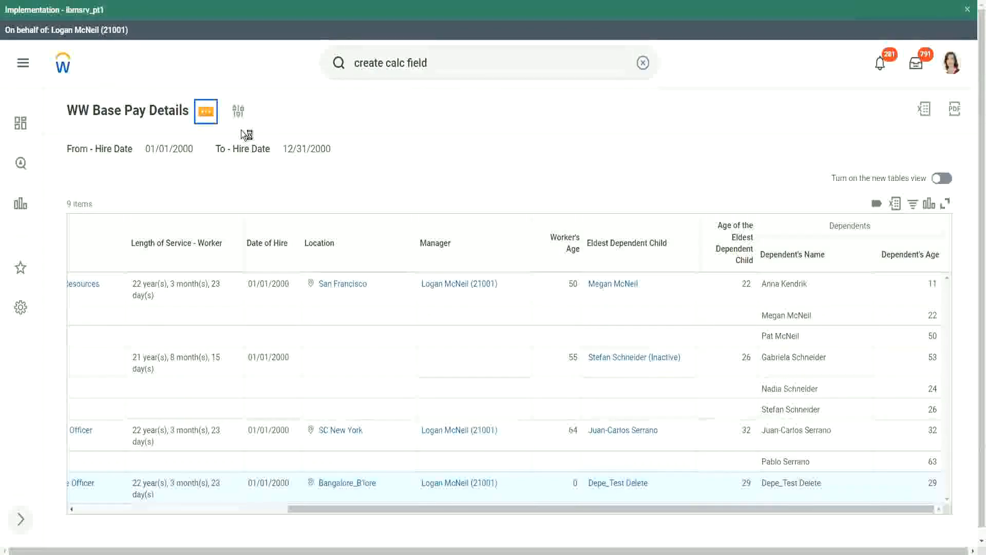
mouse_move(298, 171)
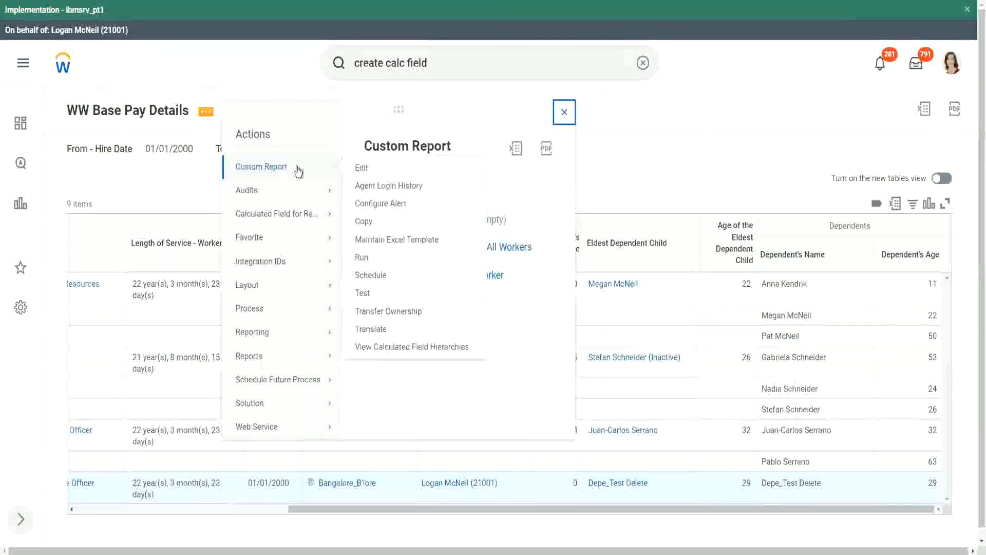
left_click(362, 169)
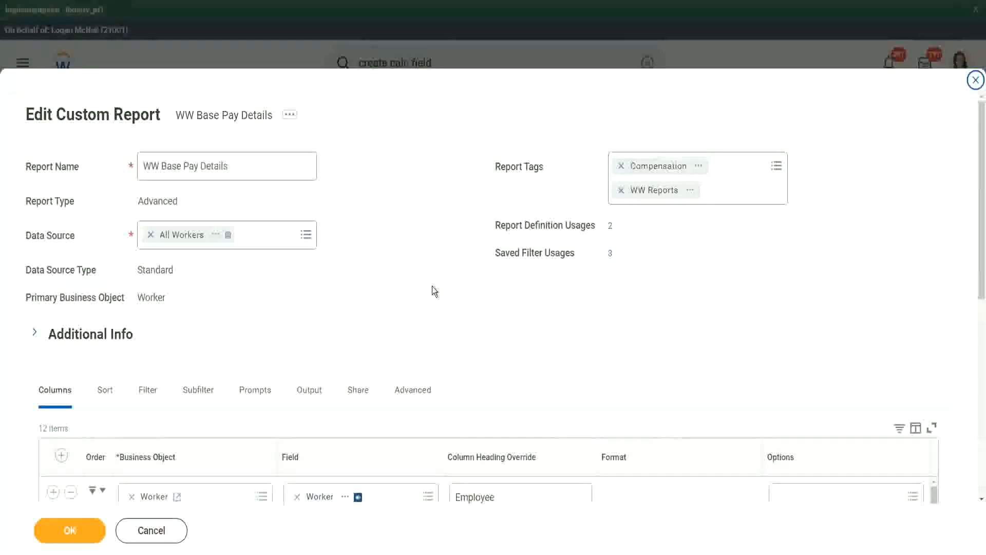
scroll(449, 262, "down", 3)
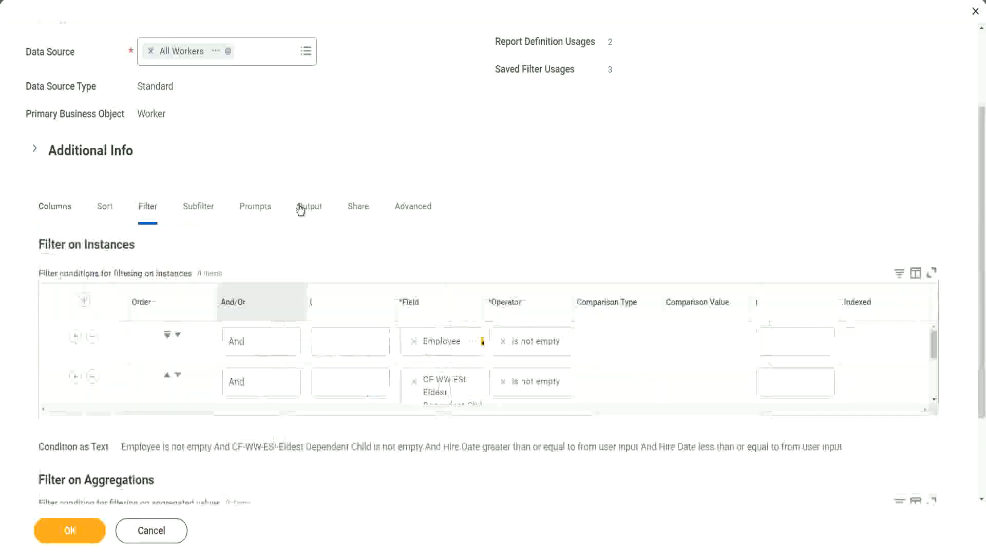
left_click(53, 376)
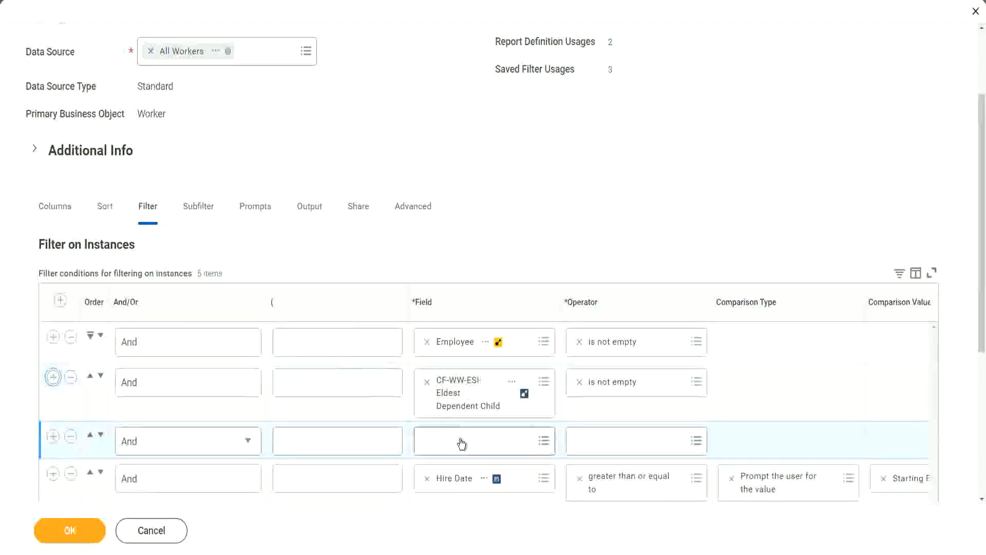
left_click(462, 439)
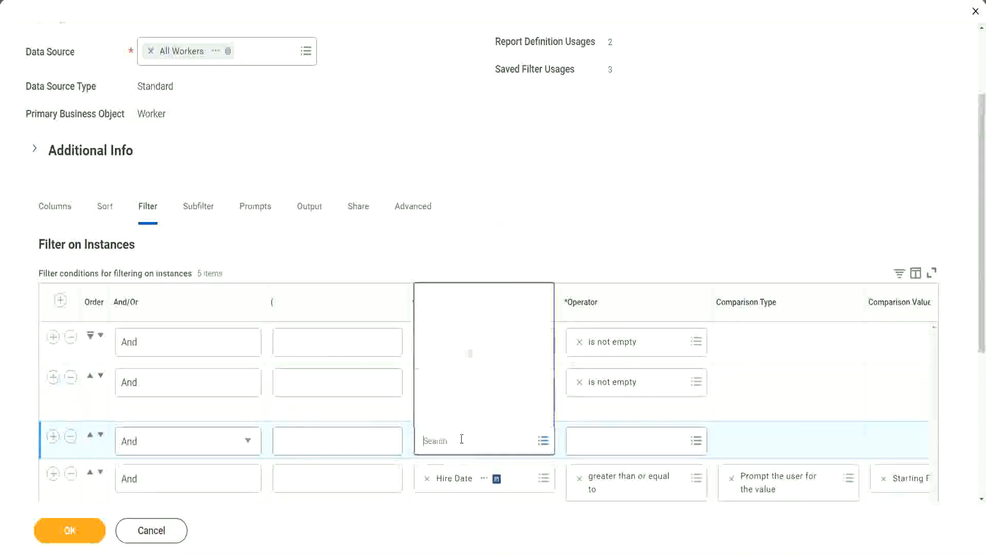
left_click(481, 297)
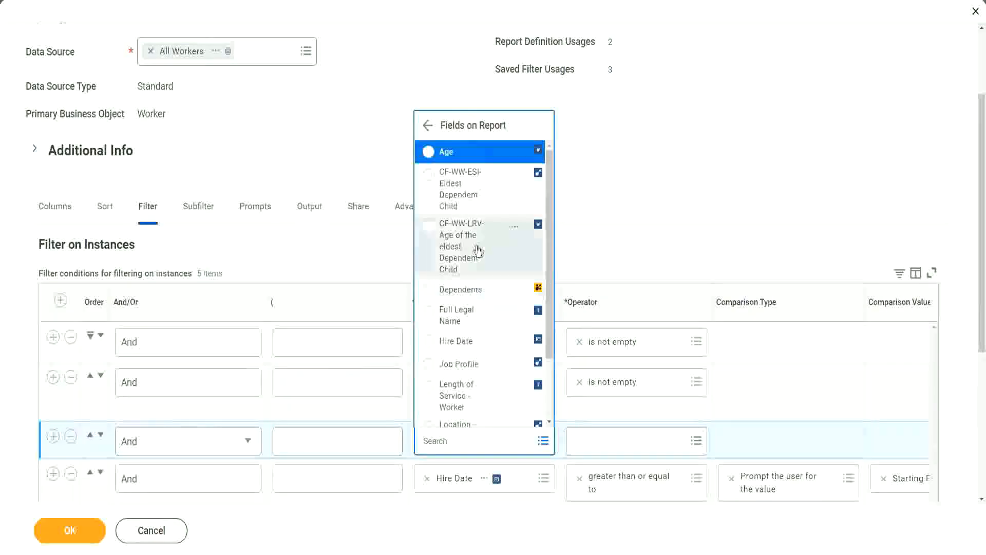
left_click(448, 247)
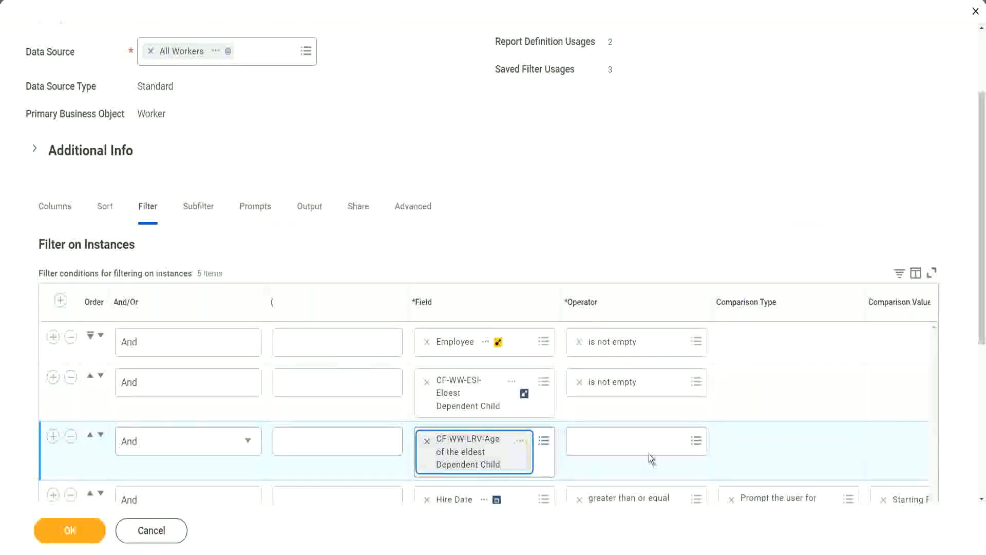
Set the new filter condition to less than or equal to 30 and save the report.
left_click(639, 438)
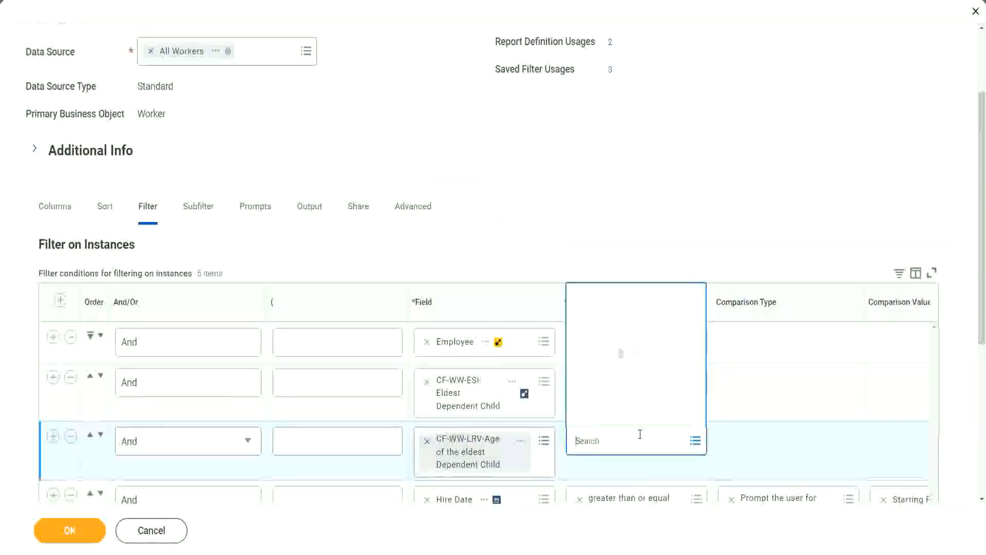
left_click(630, 392)
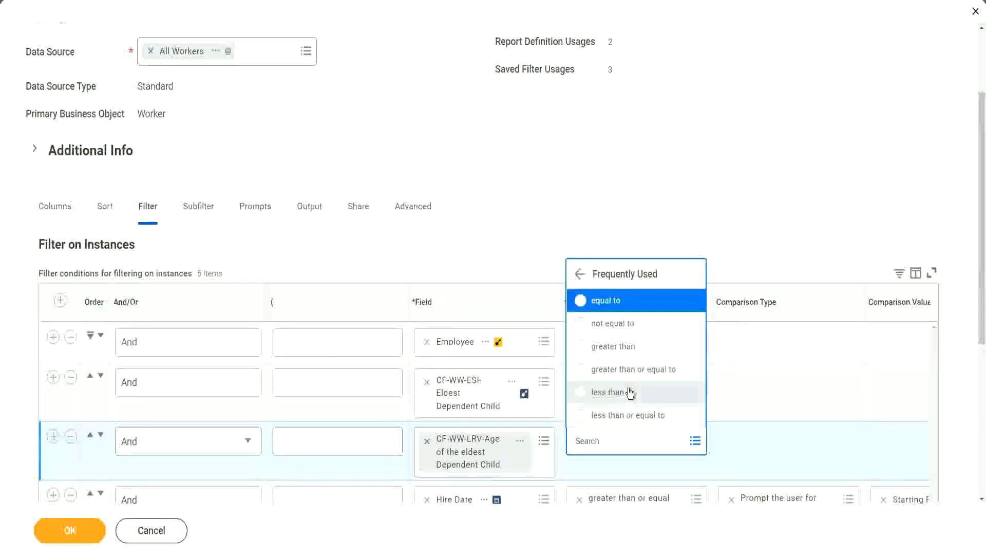
left_click(635, 415)
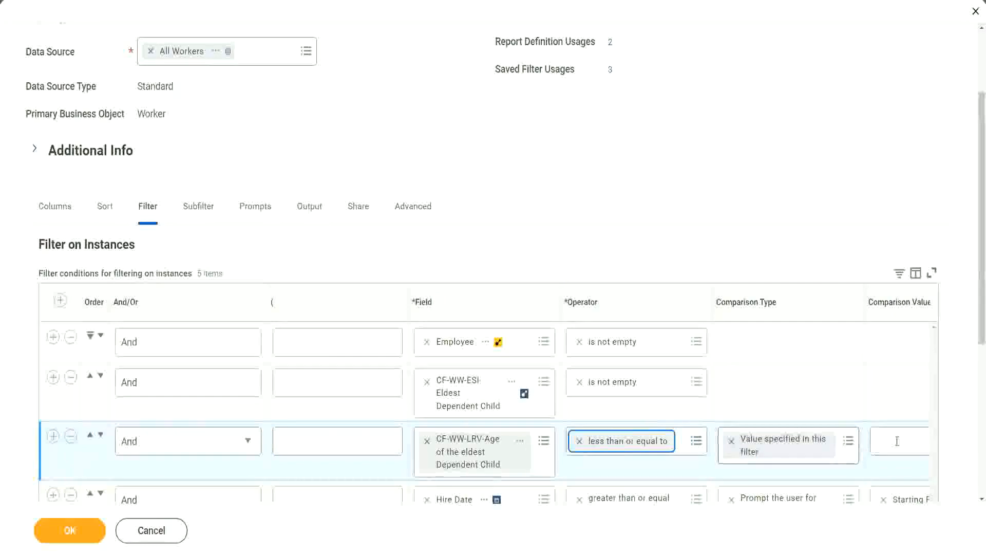
scroll(527, 471, "down", 2)
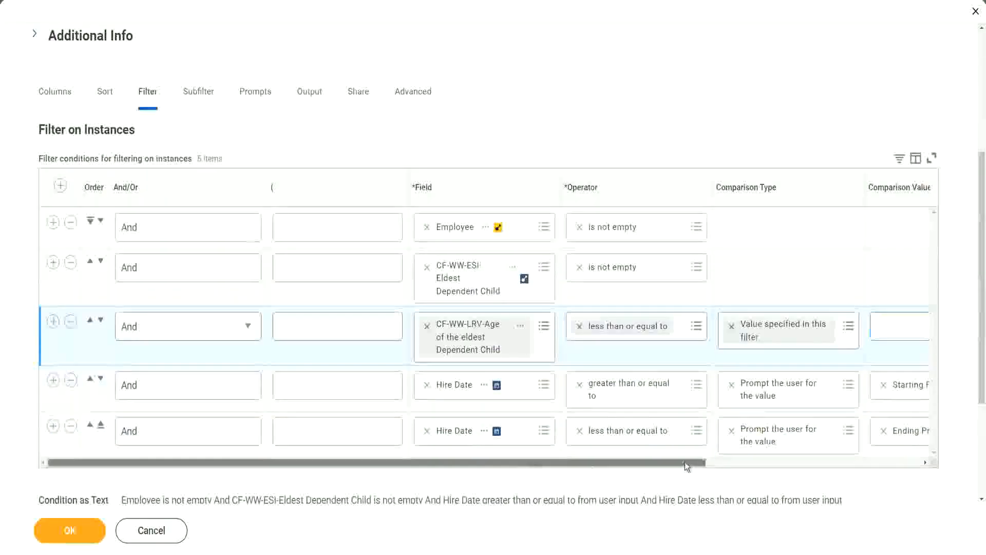
scroll(800, 431, "right", 5)
left_click(725, 325)
type("30")
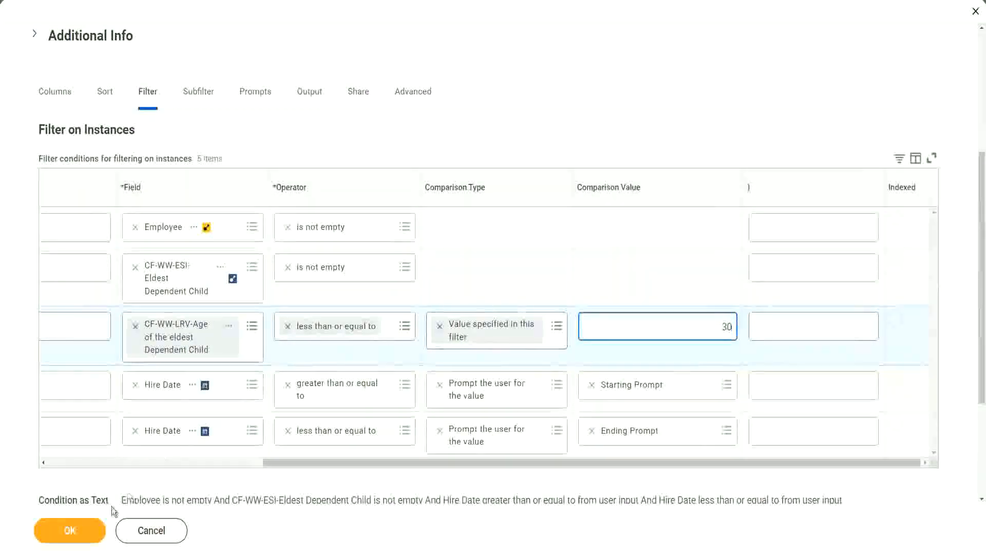
left_click(66, 541)
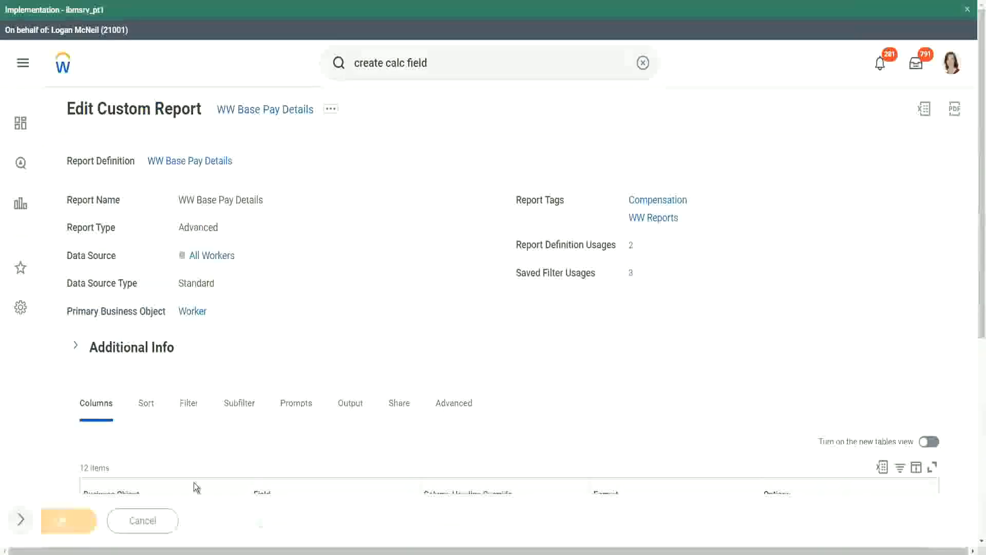
Run the report with the saved filter for hire dates from 01/01/2000 to 12/31/2000.
left_click(106, 524)
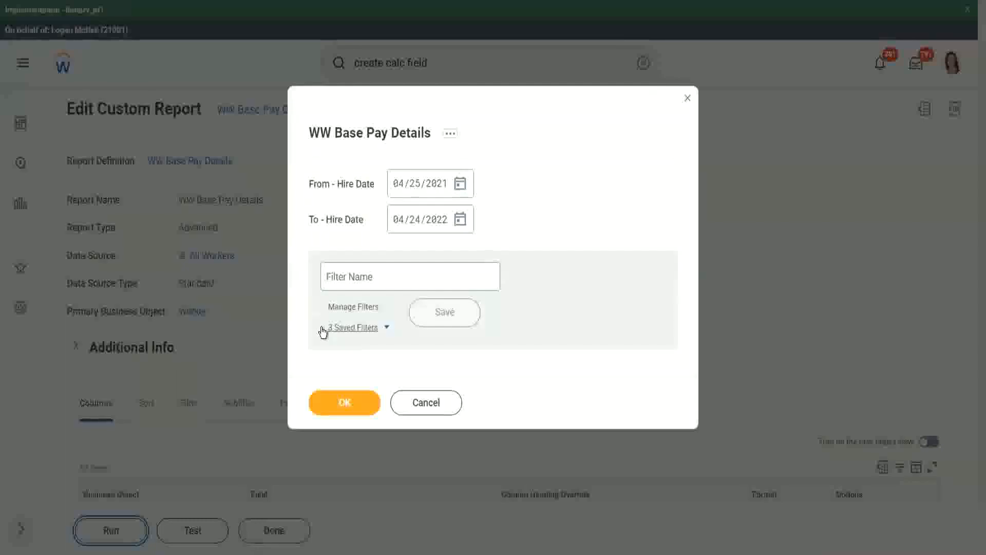
left_click(384, 328)
left_click(382, 369)
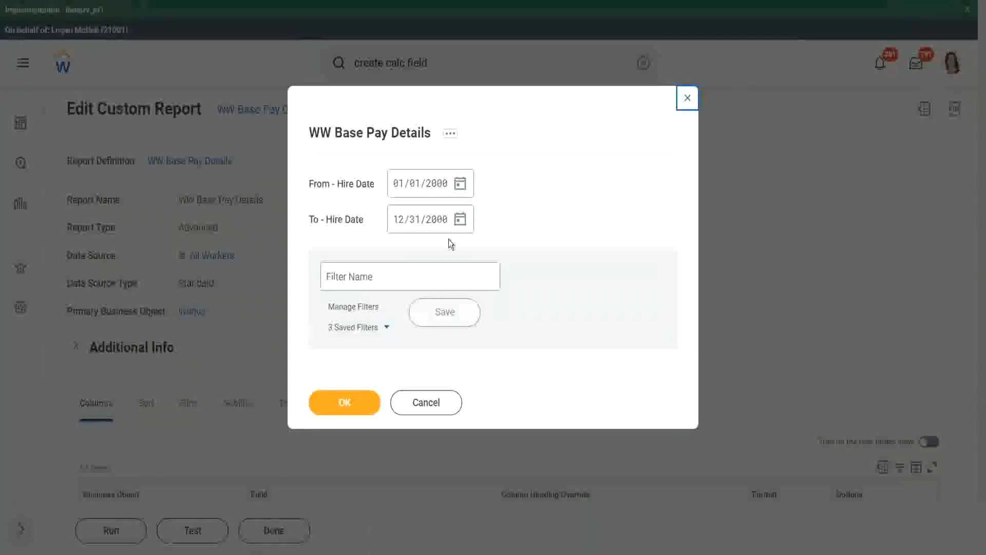
left_click(343, 403)
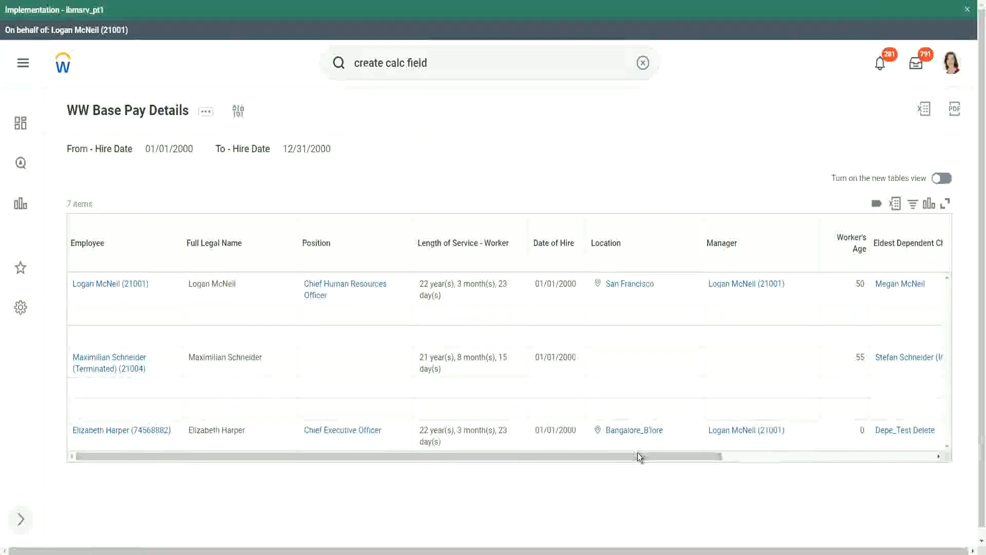
Check the eldest dependent child's age column in the filtered report against the 30-year limit.
left_click_drag(638, 456, 841, 463)
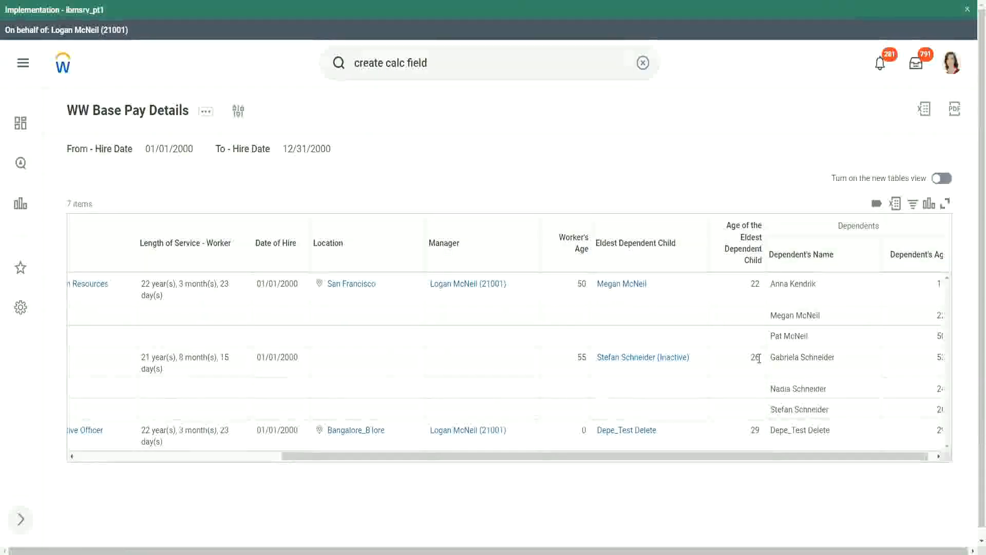
double_click(755, 430)
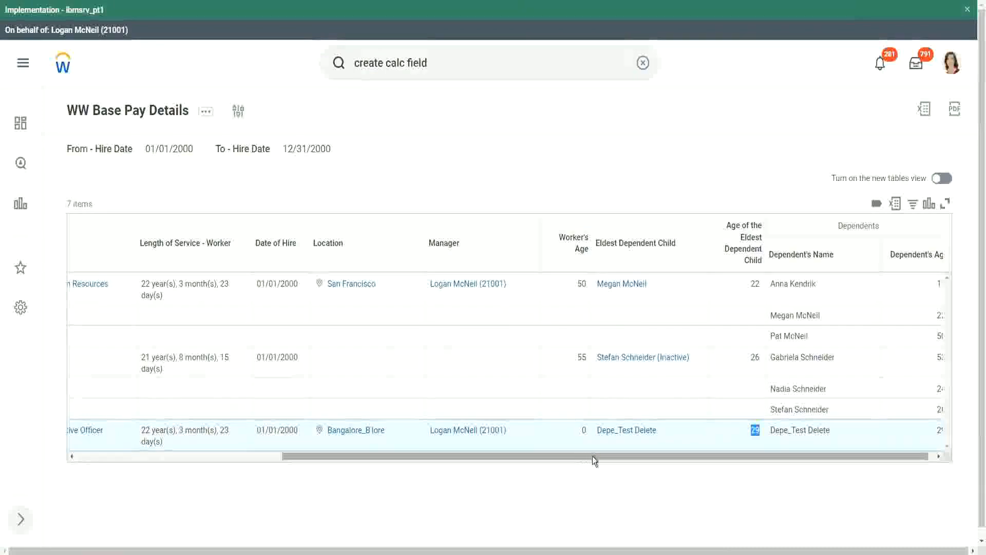
left_click_drag(593, 455, 282, 465)
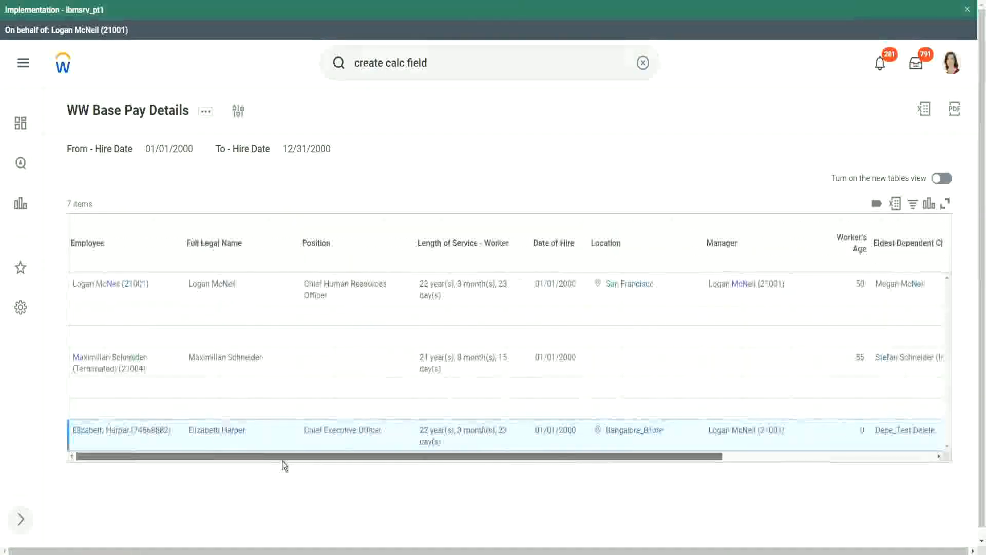